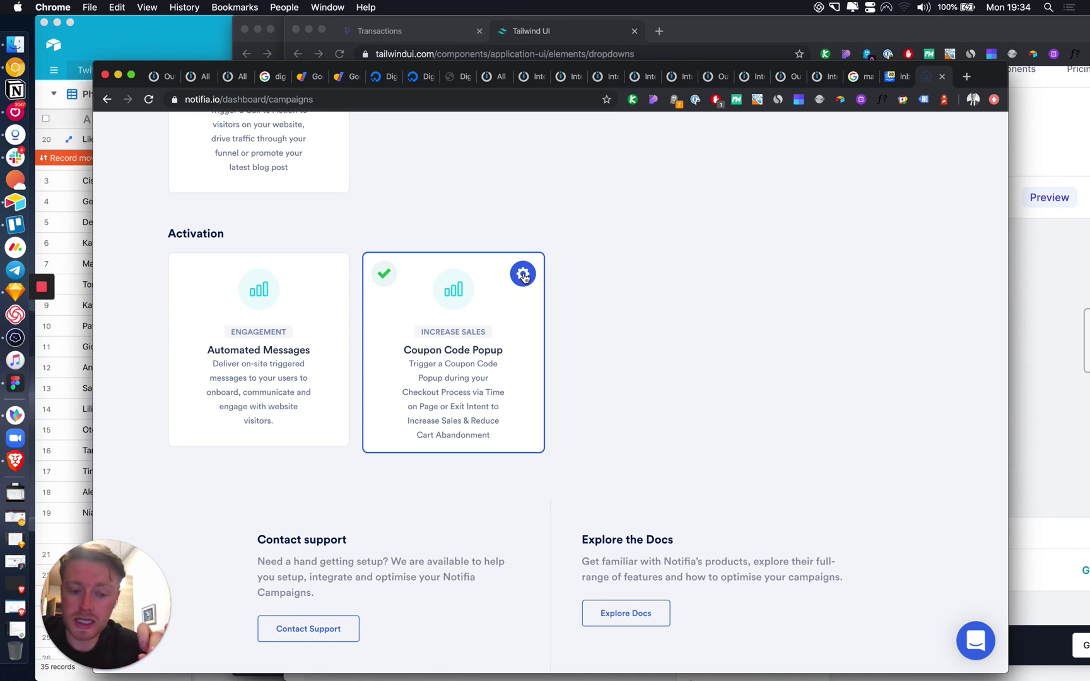
Step: Edit the Coupon Code Popup subtitle to end at {!website!}, deleting the extra {!firstName!}, and save
{"action": "left_click", "coordinate": [523, 275]}
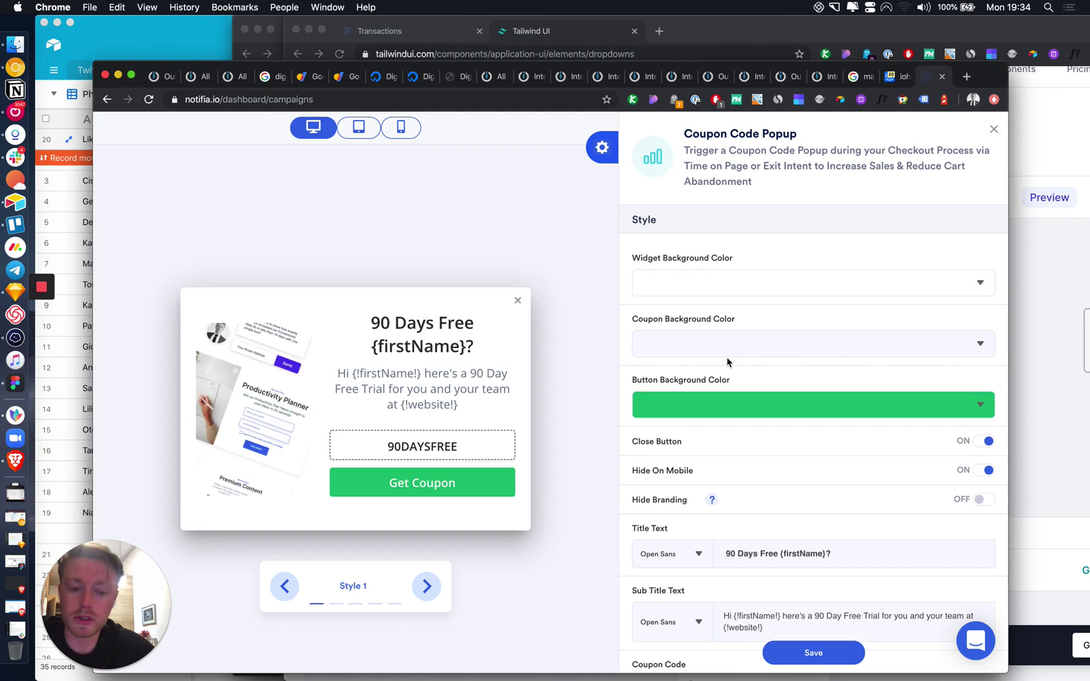
{"action": "scroll", "coordinate": [727, 358], "scroll_direction": "down", "scroll_amount": 3}
{"action": "scroll", "coordinate": [726, 358], "scroll_direction": "down", "scroll_amount": 6}
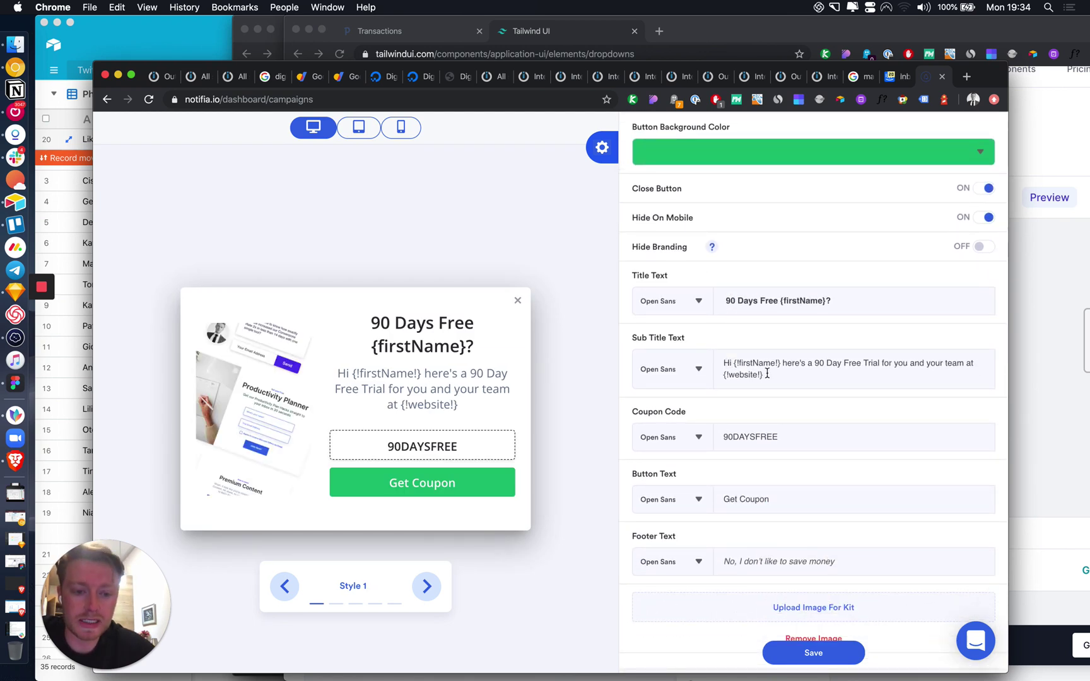
{"action": "left_click_drag", "start_coordinate": [767, 374], "coordinate": [725, 374]}
{"action": "left_click", "coordinate": [777, 375]}
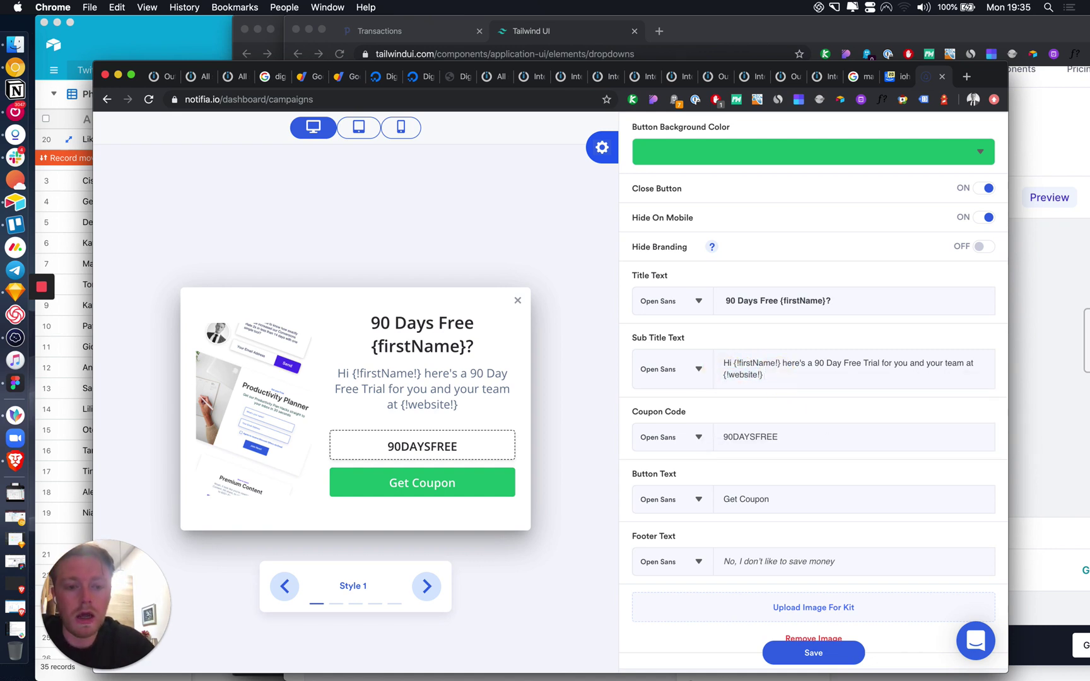
{"action": "type", "text": "{!"}
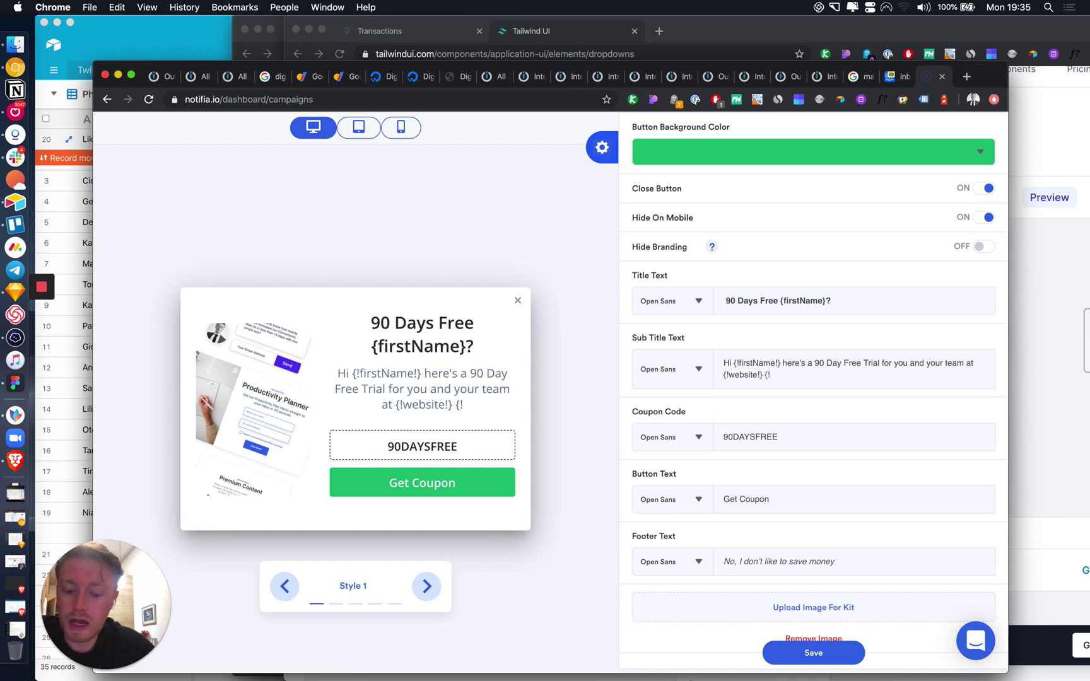
{"action": "type", "text": "firstName"}
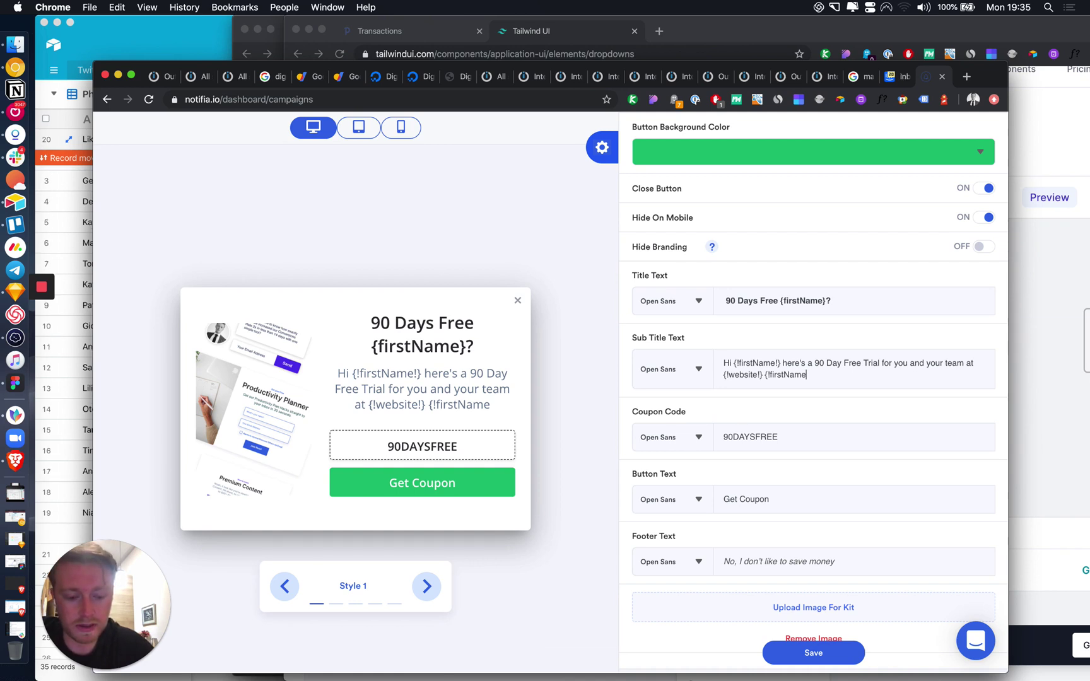
{"action": "type", "text": "!}"}
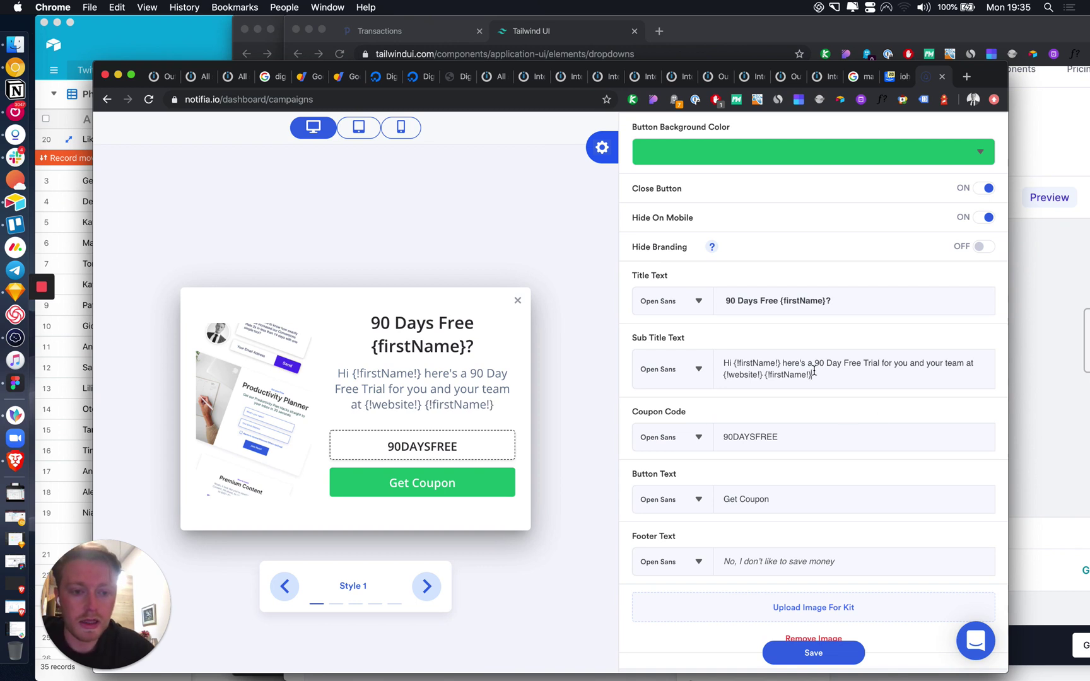
{"action": "left_click_drag", "start_coordinate": [814, 375], "coordinate": [765, 376]}
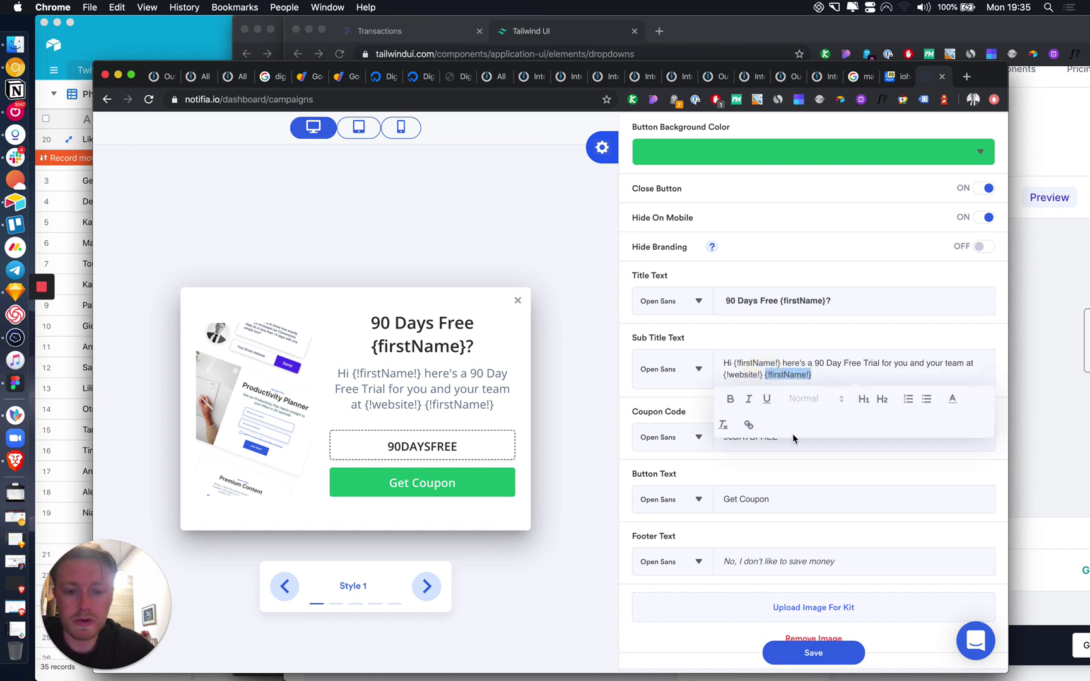
{"action": "key", "text": "BackSpace"}
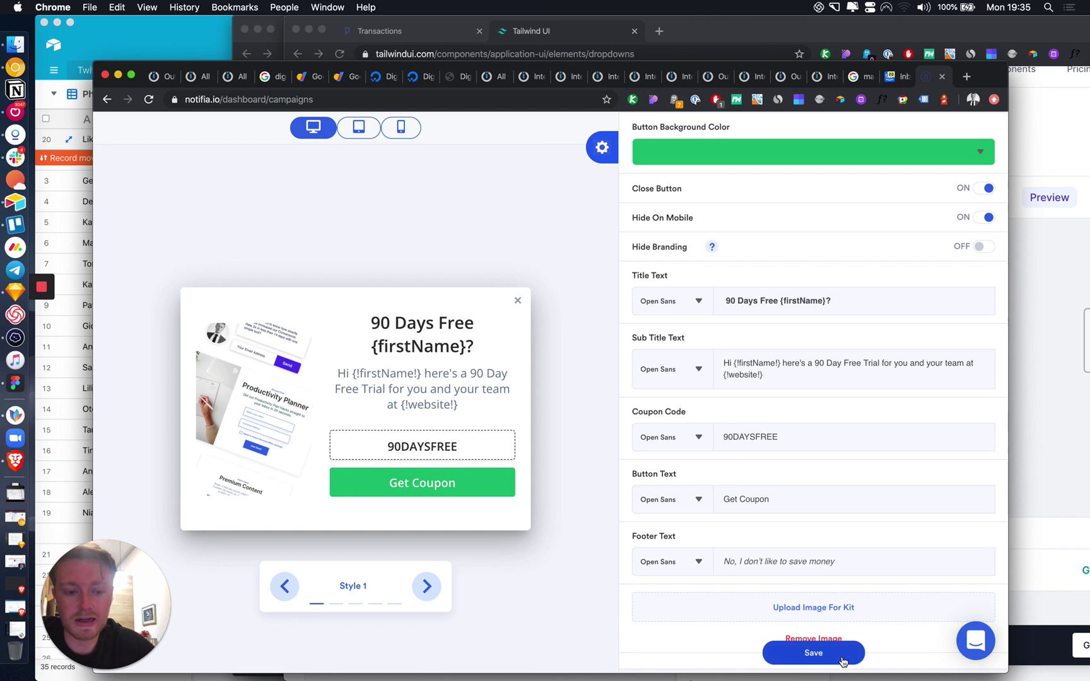
{"action": "left_click", "coordinate": [841, 656]}
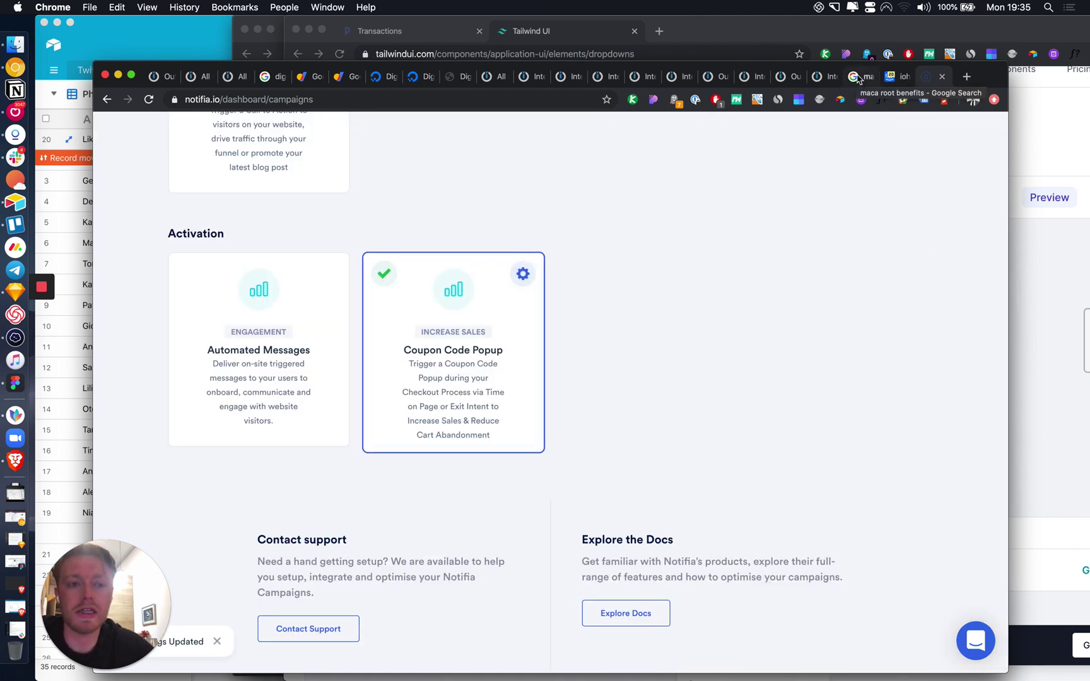
Step: Open a new tab at the notifia.io address carrying the firstName and website parameters
{"action": "left_click", "coordinate": [967, 77]}
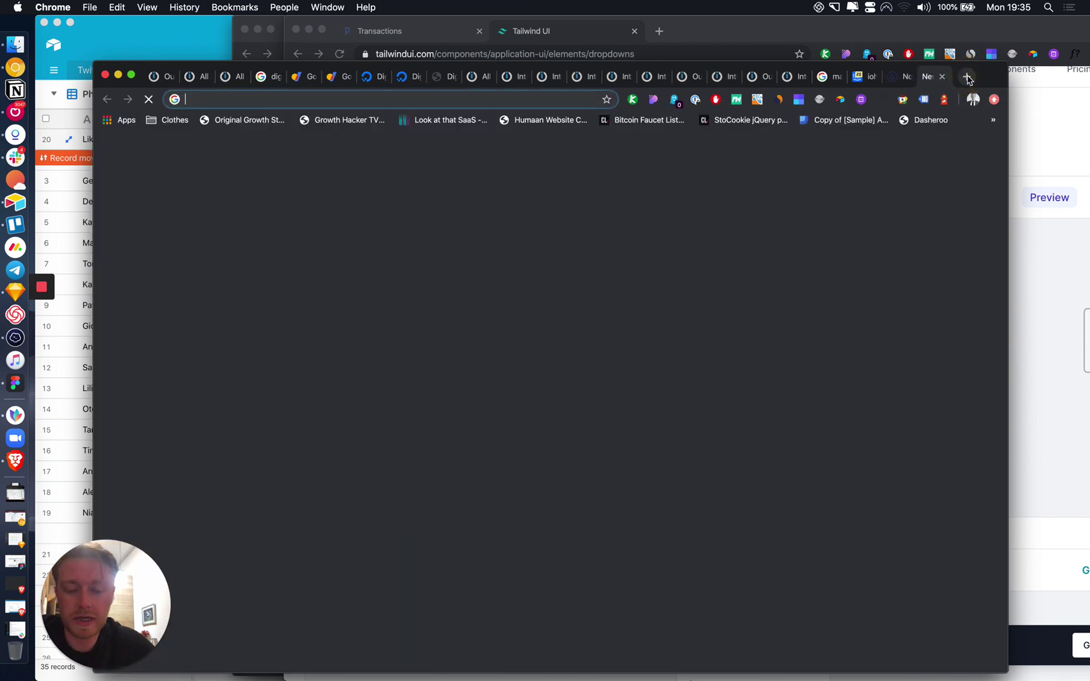
{"action": "type", "text": "notifia.io"}
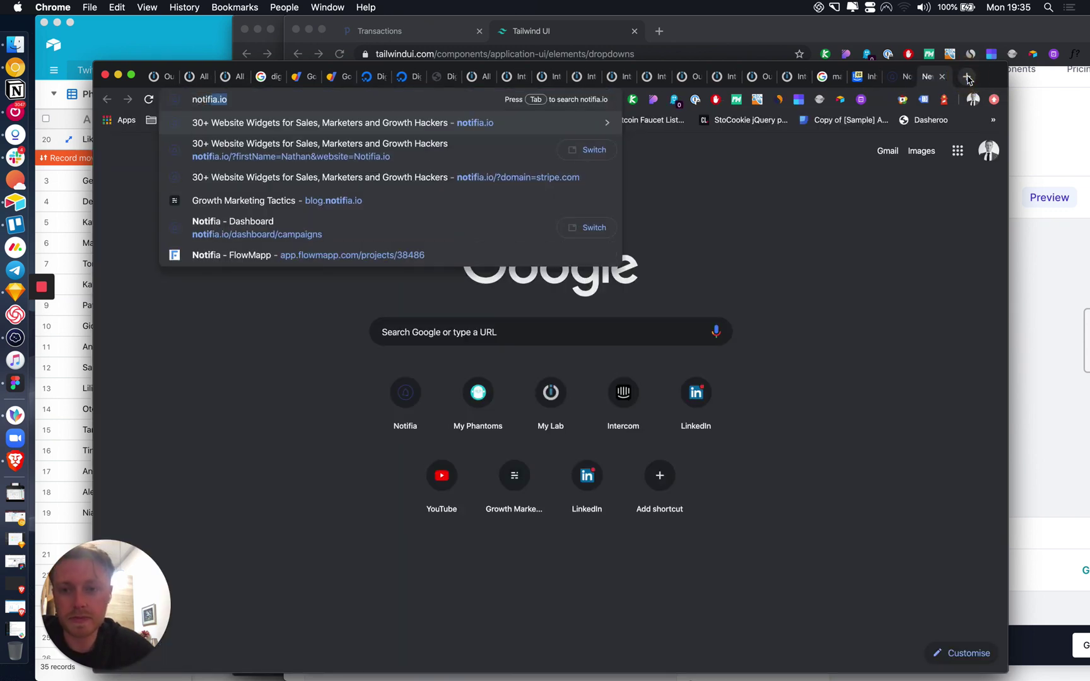
{"action": "key", "text": "Down"}
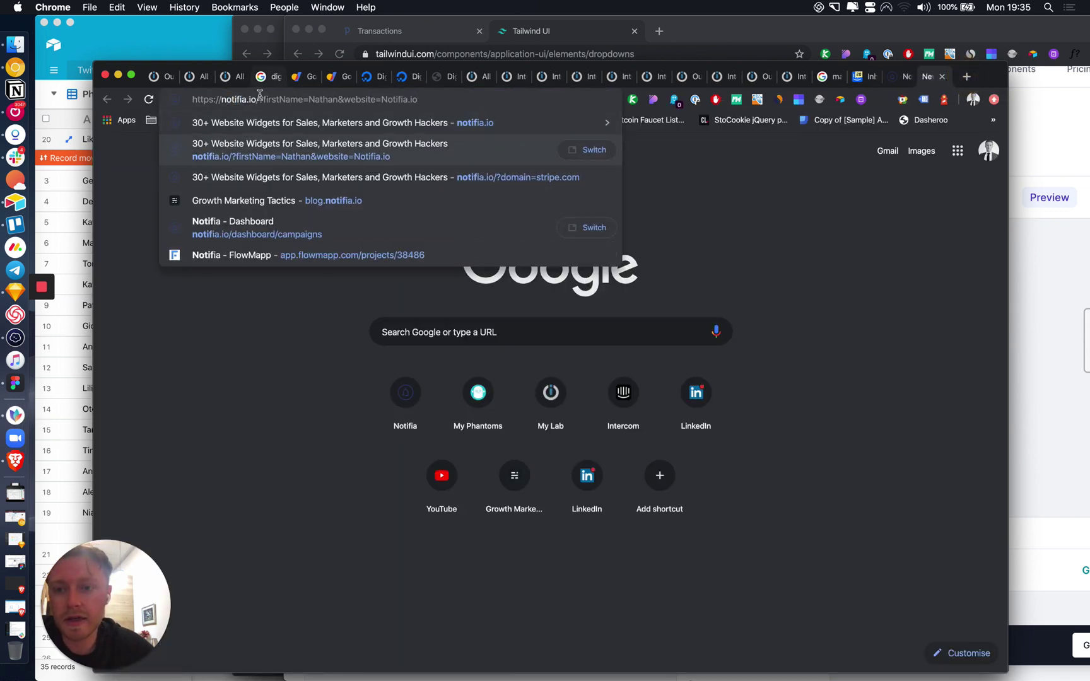
{"action": "left_click_drag", "start_coordinate": [259, 99], "coordinate": [403, 100]}
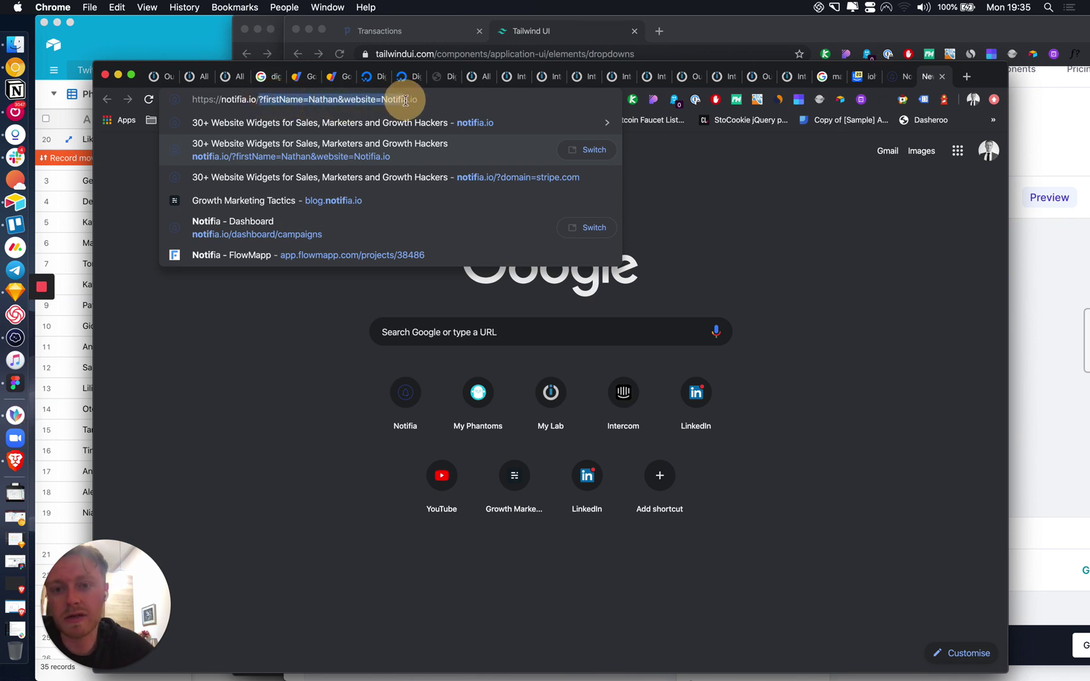
{"action": "left_click", "coordinate": [426, 99]}
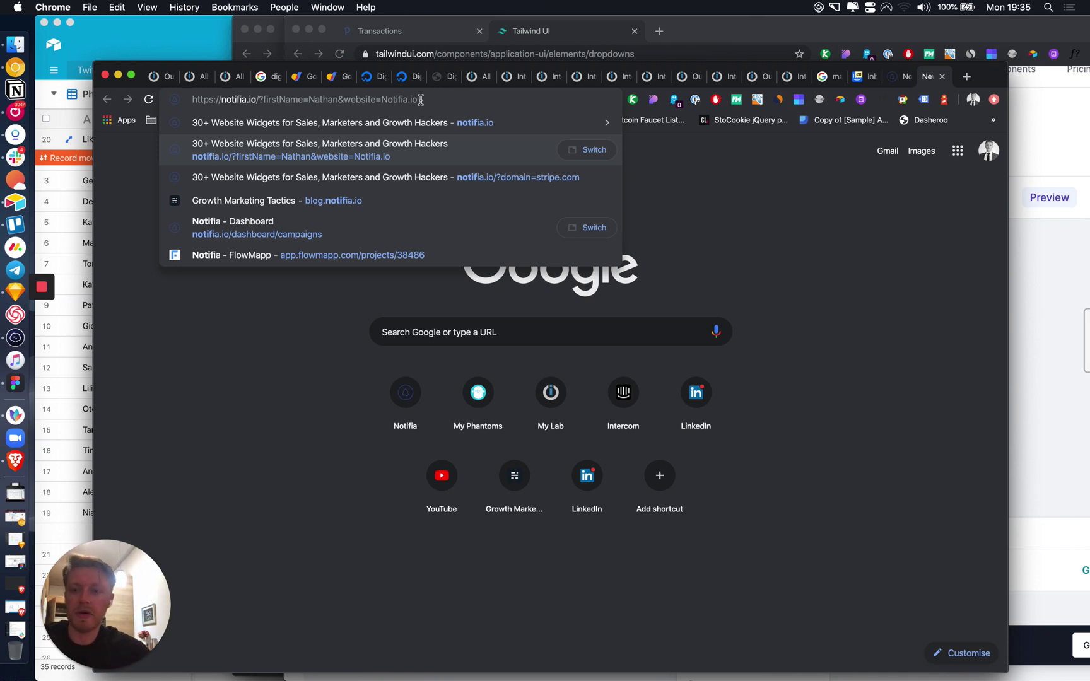
{"action": "left_click", "coordinate": [130, 55]}
Step: Open the Centralized Database Test base from Airtable's bases home and scan its Database table
{"action": "left_click", "coordinate": [56, 48]}
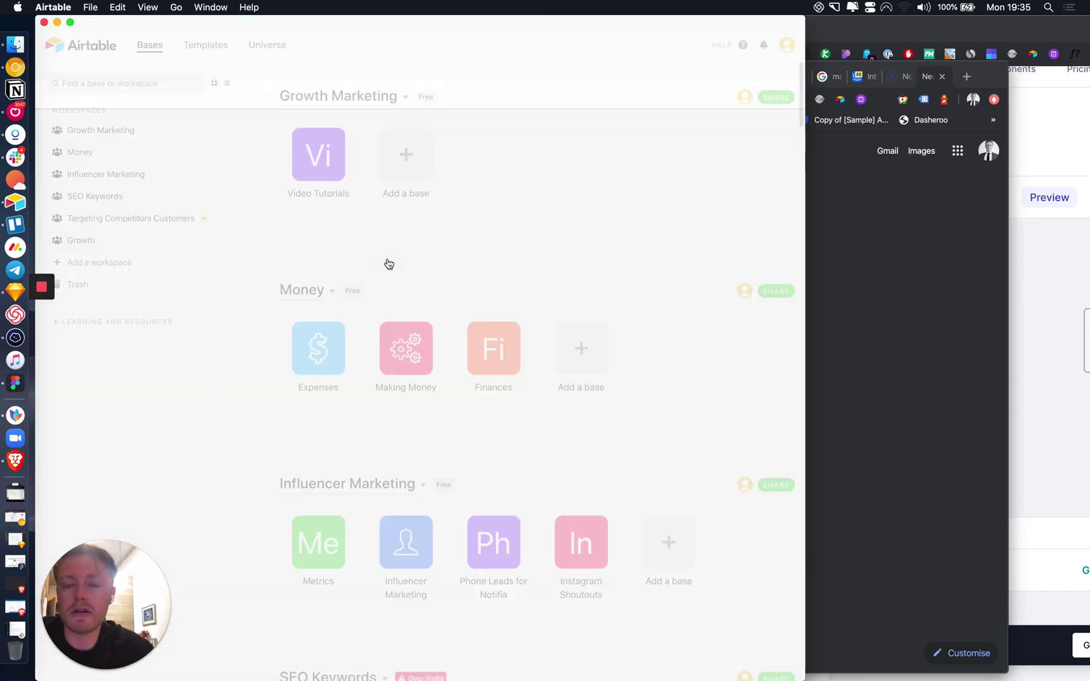
{"action": "scroll", "coordinate": [464, 353], "scroll_direction": "down", "scroll_amount": 15}
{"action": "scroll", "coordinate": [470, 366], "scroll_direction": "down", "scroll_amount": 15}
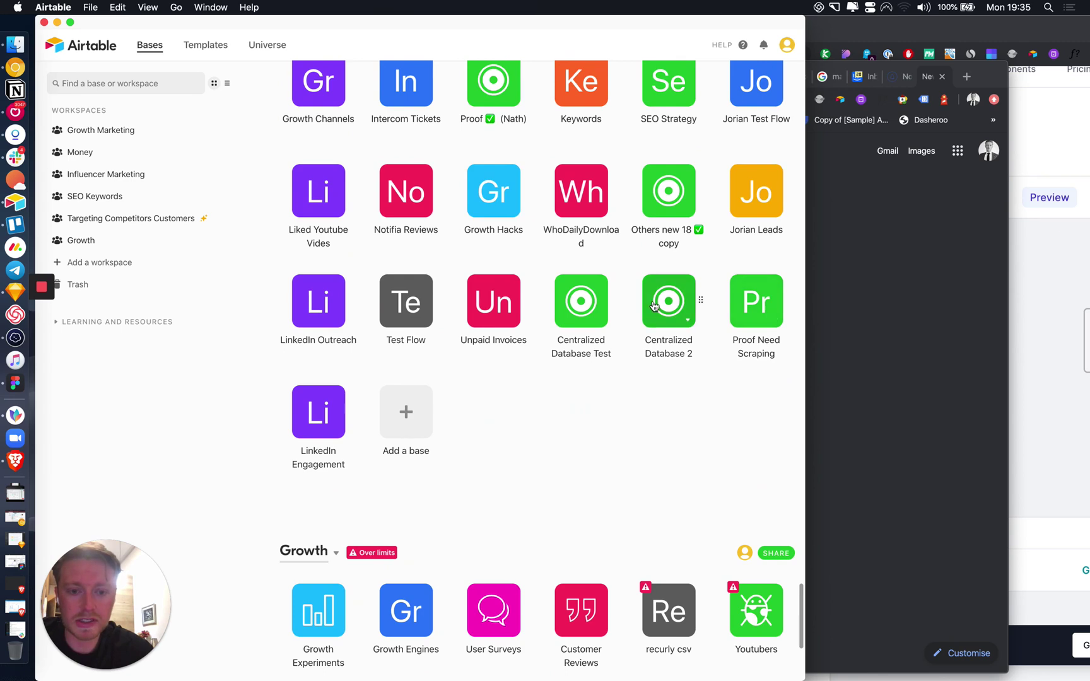
{"action": "left_click", "coordinate": [568, 308]}
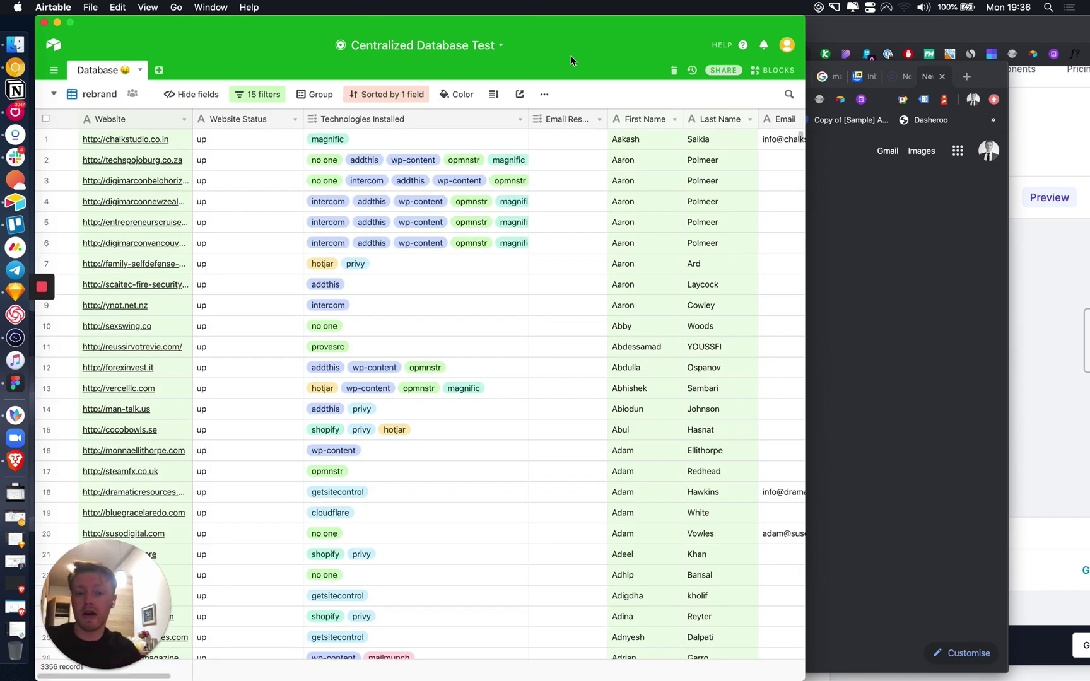
{"action": "scroll", "coordinate": [776, 253], "scroll_direction": "right", "scroll_amount": 15}
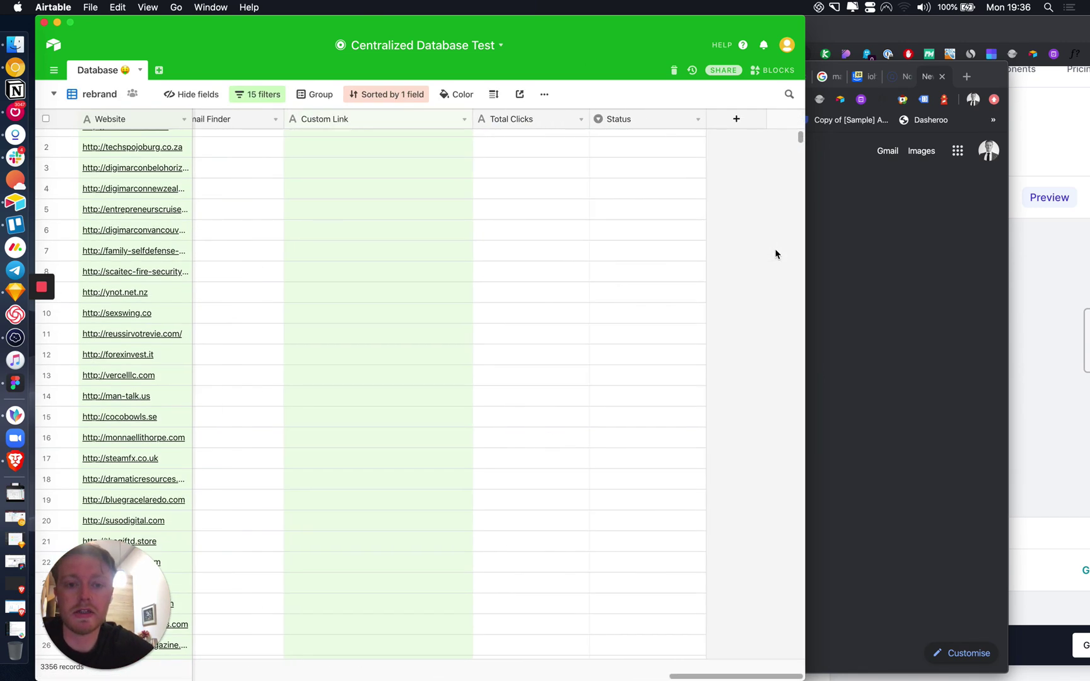
{"action": "scroll", "coordinate": [775, 252], "scroll_direction": "left", "scroll_amount": 15}
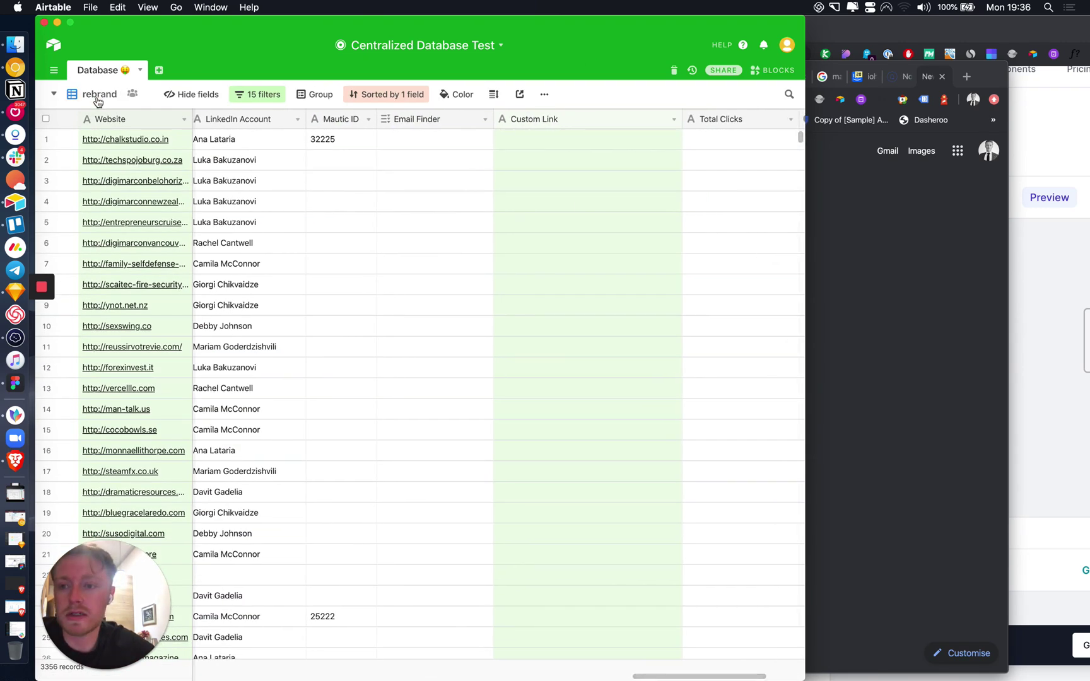
Step: Switch to the Outreach view, expand an account's lead group, and select the first lead's widget link
{"action": "left_click", "coordinate": [96, 95]}
{"action": "left_click", "coordinate": [160, 170]}
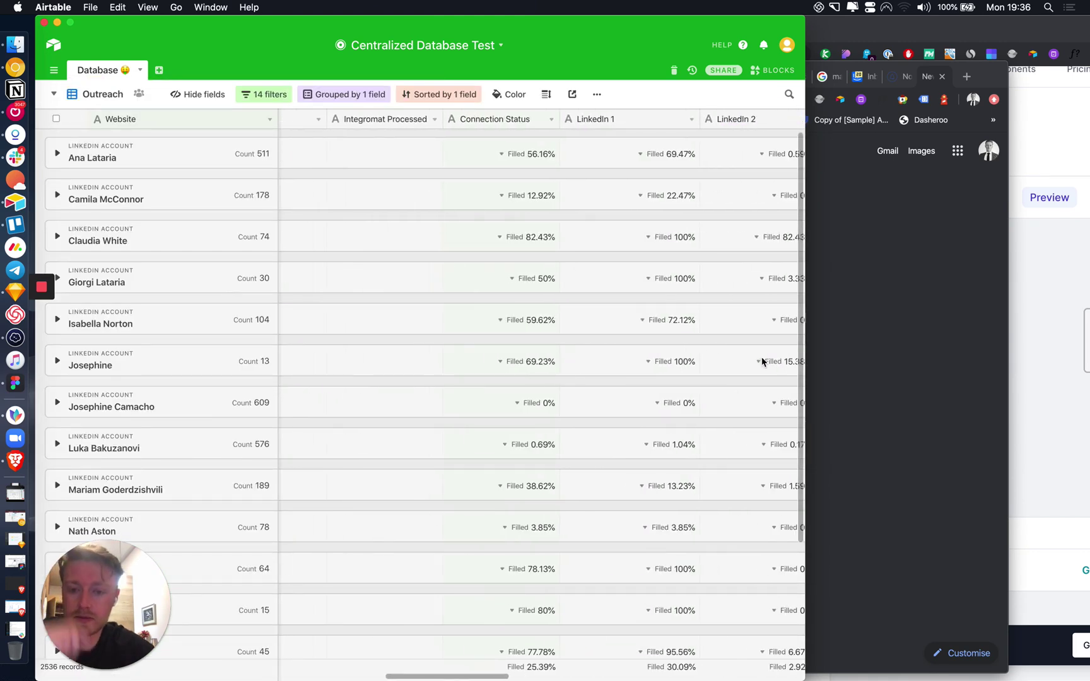
{"action": "scroll", "coordinate": [726, 353], "scroll_direction": "right", "scroll_amount": 15}
{"action": "scroll", "coordinate": [726, 354], "scroll_direction": "down", "scroll_amount": 1}
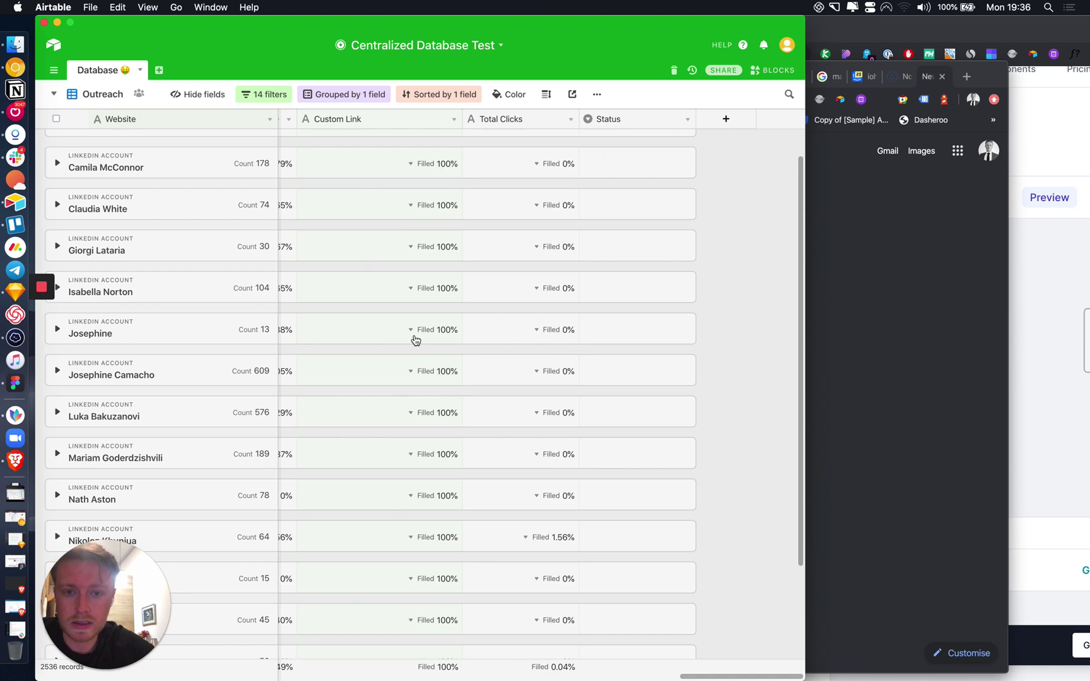
{"action": "scroll", "coordinate": [415, 340], "scroll_direction": "left", "scroll_amount": 3}
{"action": "scroll", "coordinate": [416, 341], "scroll_direction": "down", "scroll_amount": 1}
{"action": "left_click", "coordinate": [57, 174]}
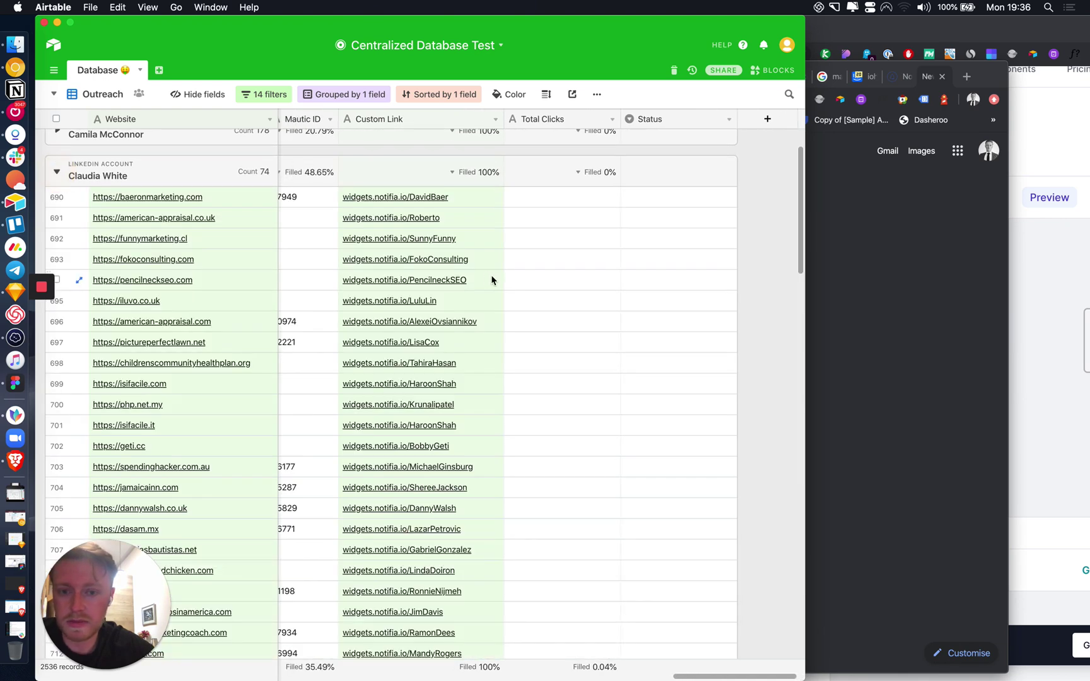
{"action": "scroll", "coordinate": [479, 252], "scroll_direction": "up", "scroll_amount": 1}
{"action": "left_click", "coordinate": [471, 202]}
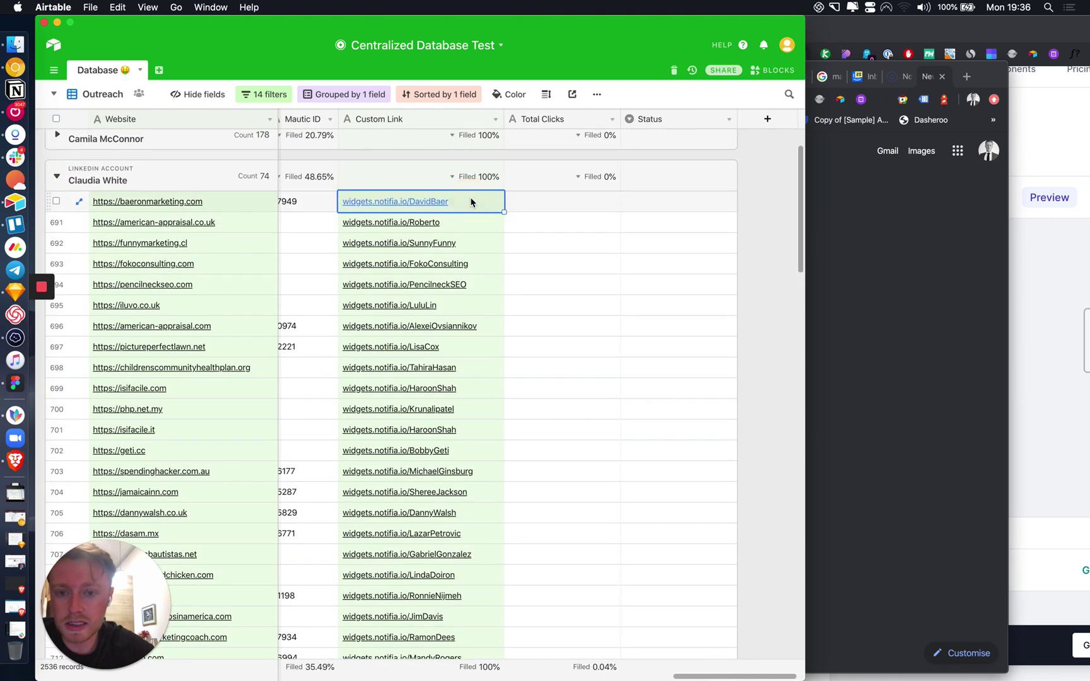
Step: Scroll across the lead's record fields, then bring the Chrome window forward
{"action": "scroll", "coordinate": [471, 202], "scroll_direction": "left", "scroll_amount": 20}
{"action": "scroll", "coordinate": [471, 201], "scroll_direction": "down", "scroll_amount": 1}
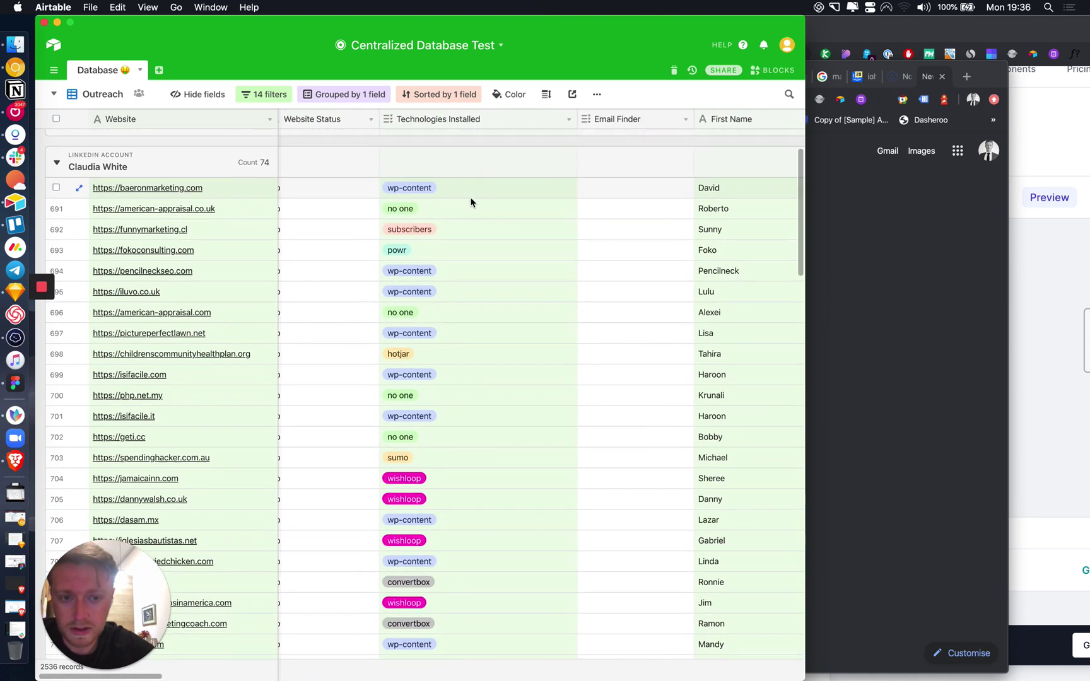
{"action": "scroll", "coordinate": [471, 202], "scroll_direction": "up", "scroll_amount": 1}
{"action": "scroll", "coordinate": [470, 201], "scroll_direction": "right", "scroll_amount": 15}
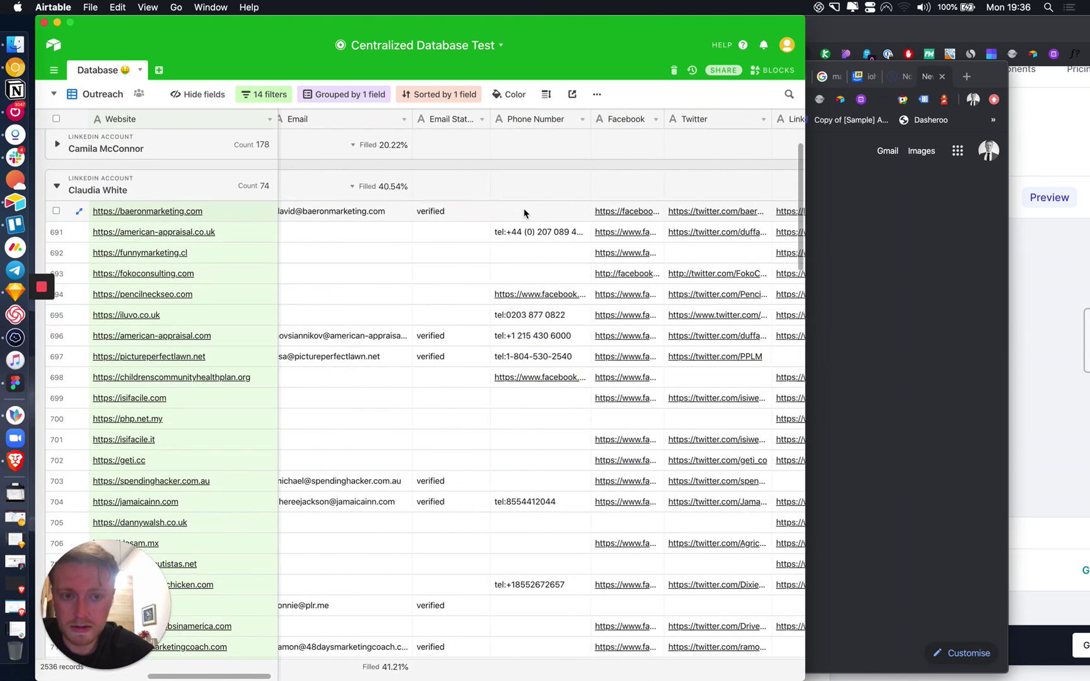
{"action": "scroll", "coordinate": [523, 213], "scroll_direction": "right", "scroll_amount": 15}
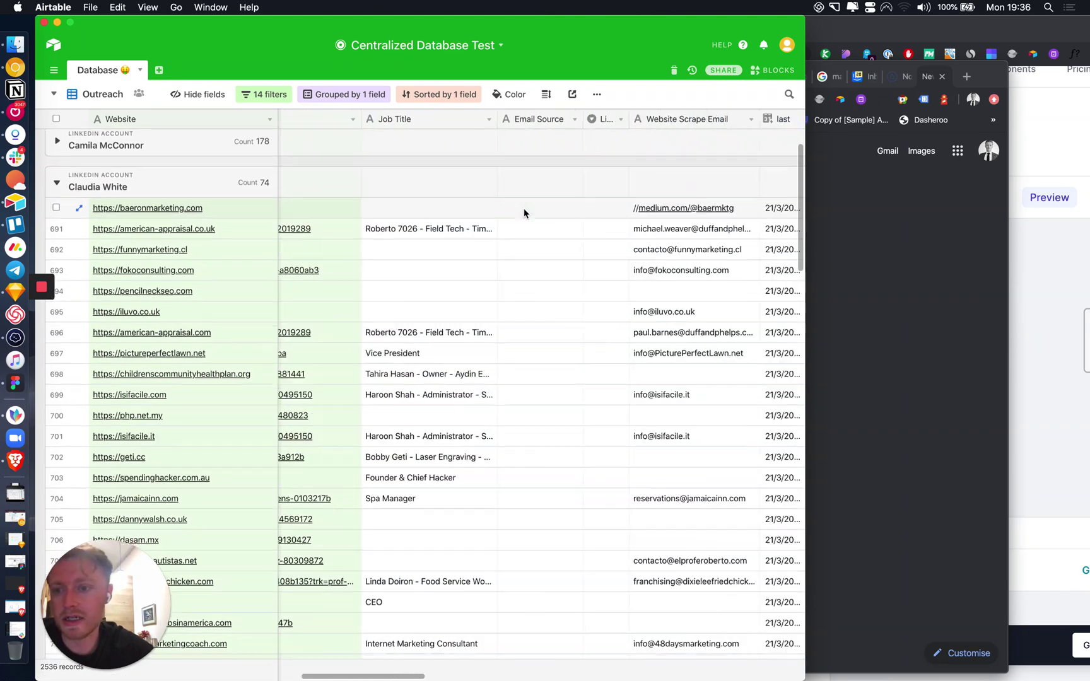
{"action": "scroll", "coordinate": [524, 208], "scroll_direction": "right", "scroll_amount": 20}
{"action": "scroll", "coordinate": [523, 207], "scroll_direction": "down", "scroll_amount": 1}
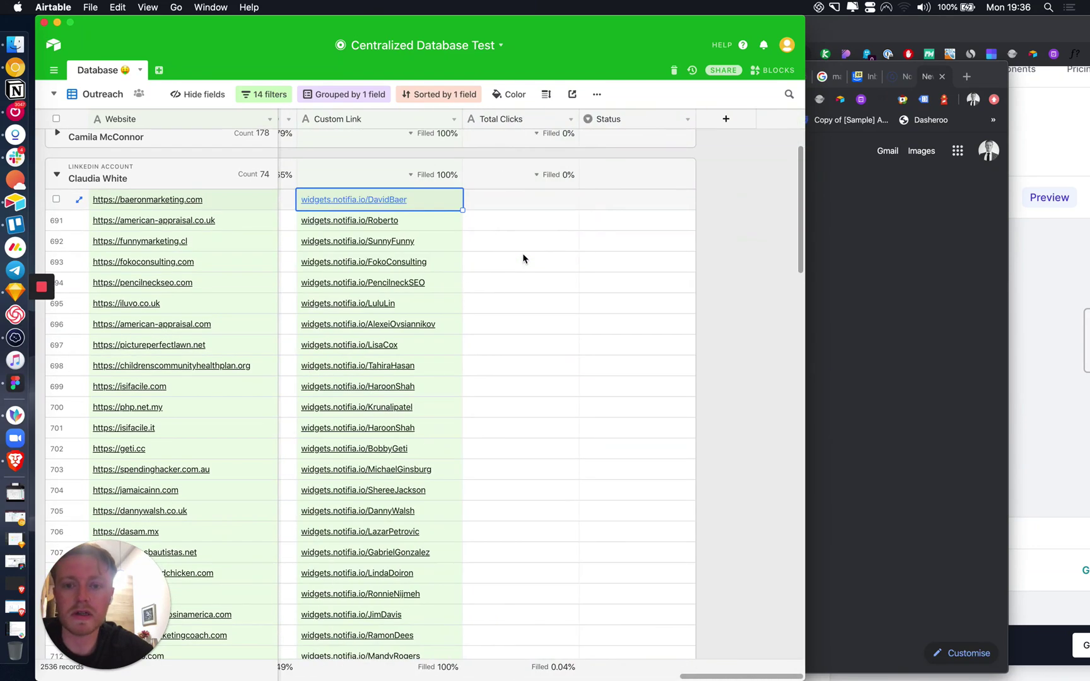
{"action": "scroll", "coordinate": [523, 256], "scroll_direction": "left", "scroll_amount": 5}
{"action": "scroll", "coordinate": [411, 203], "scroll_direction": "left", "scroll_amount": 2}
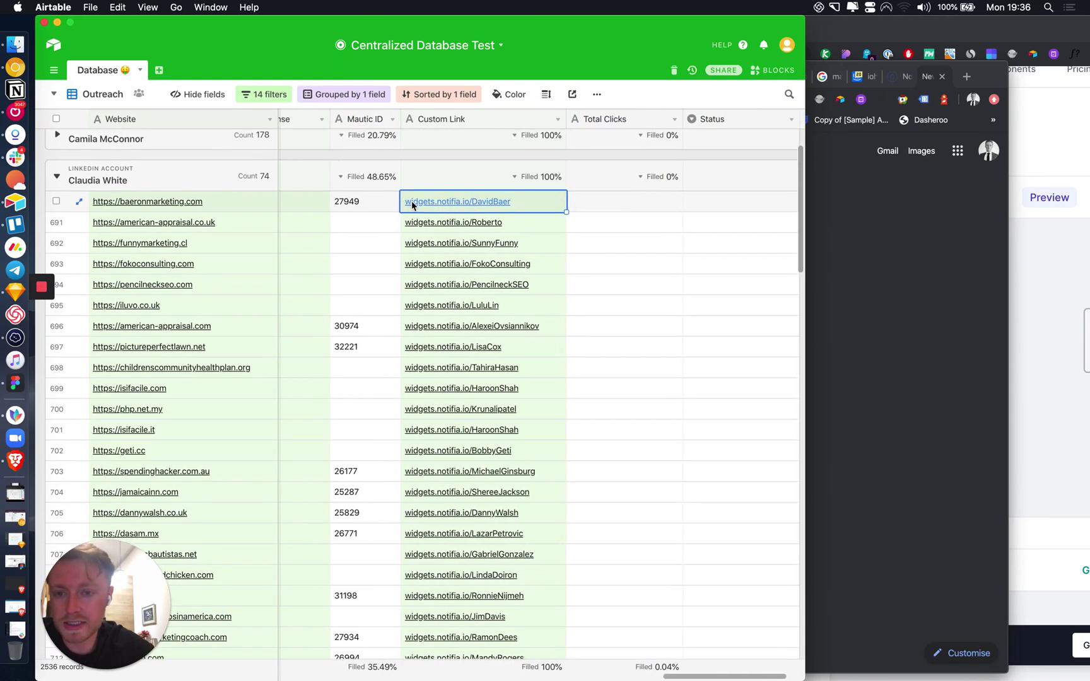
{"action": "scroll", "coordinate": [411, 203], "scroll_direction": "left", "scroll_amount": 1}
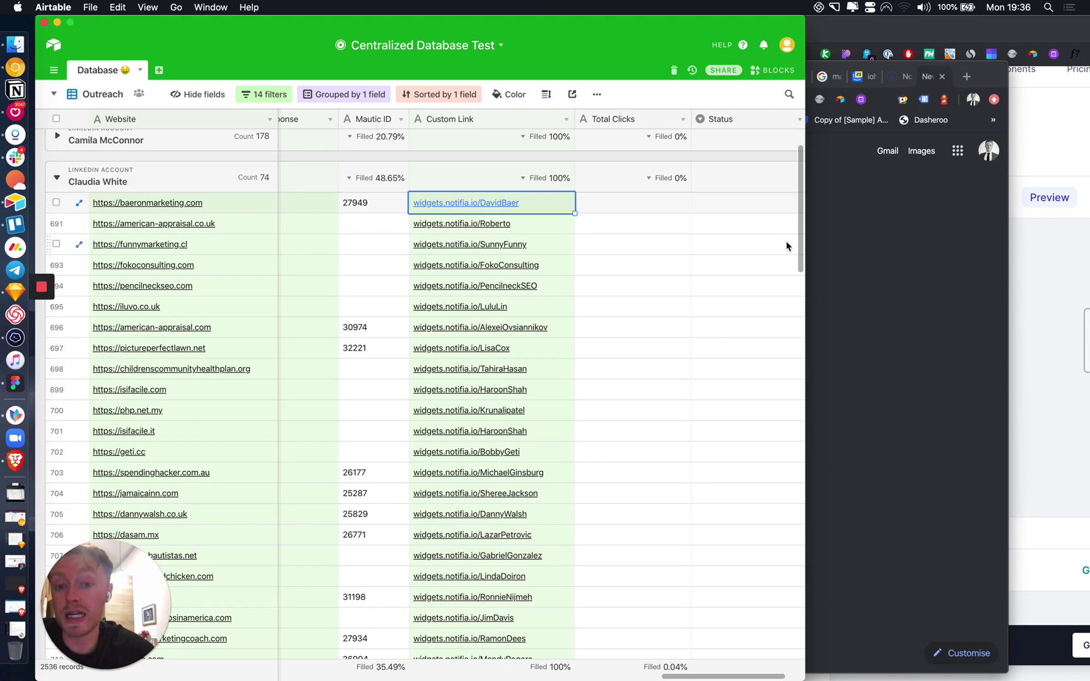
{"action": "left_click", "coordinate": [859, 219]}
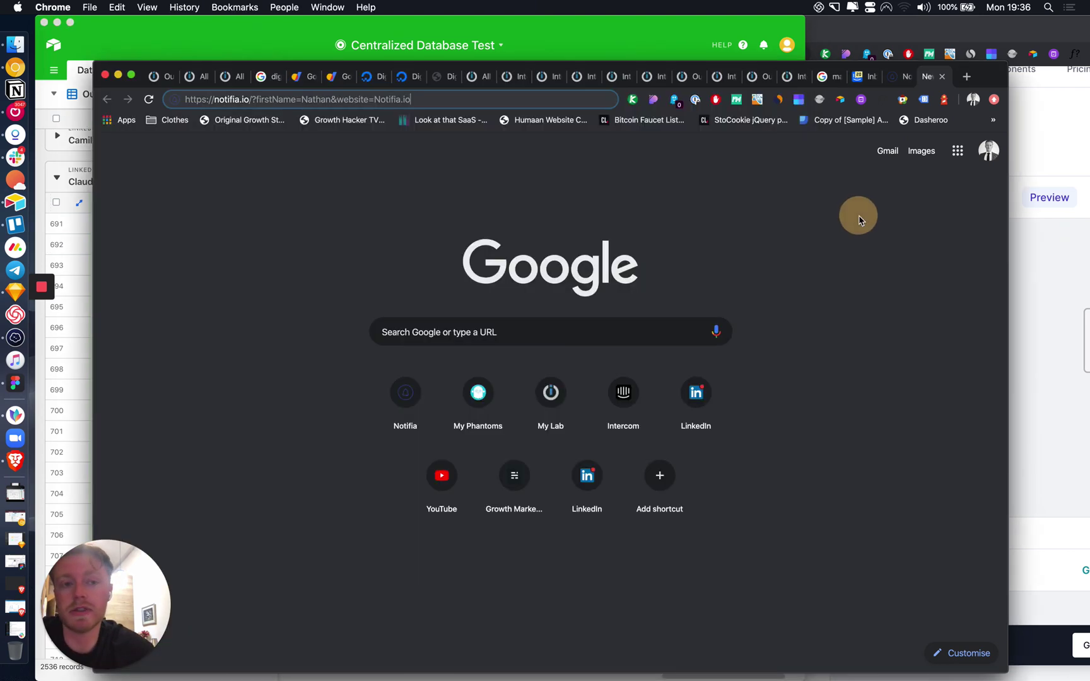
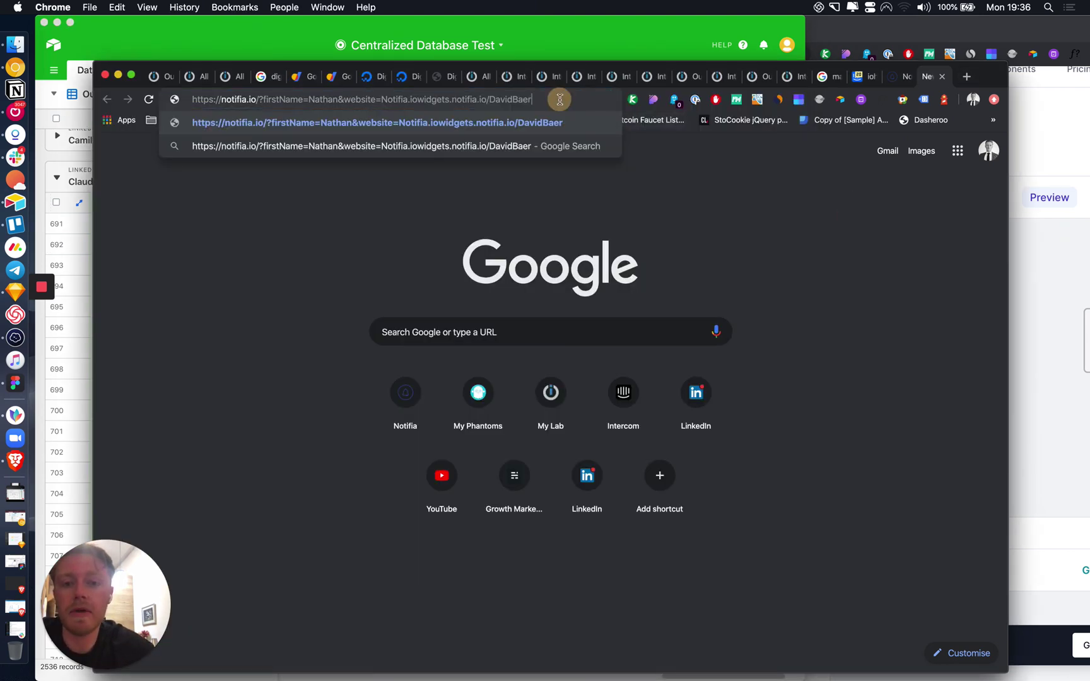
Step: Replace Chrome's address with the lead's copied custom link and load it, then return to the dashboard tab
{"action": "triple_click", "coordinate": [560, 99]}
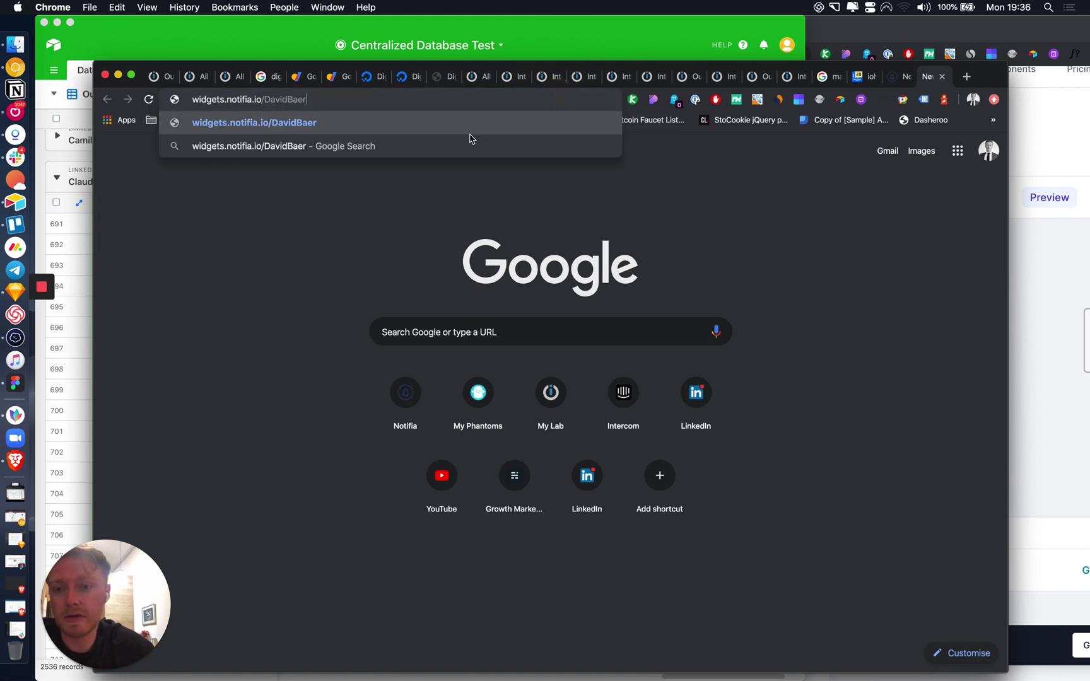
{"action": "key", "text": "Return"}
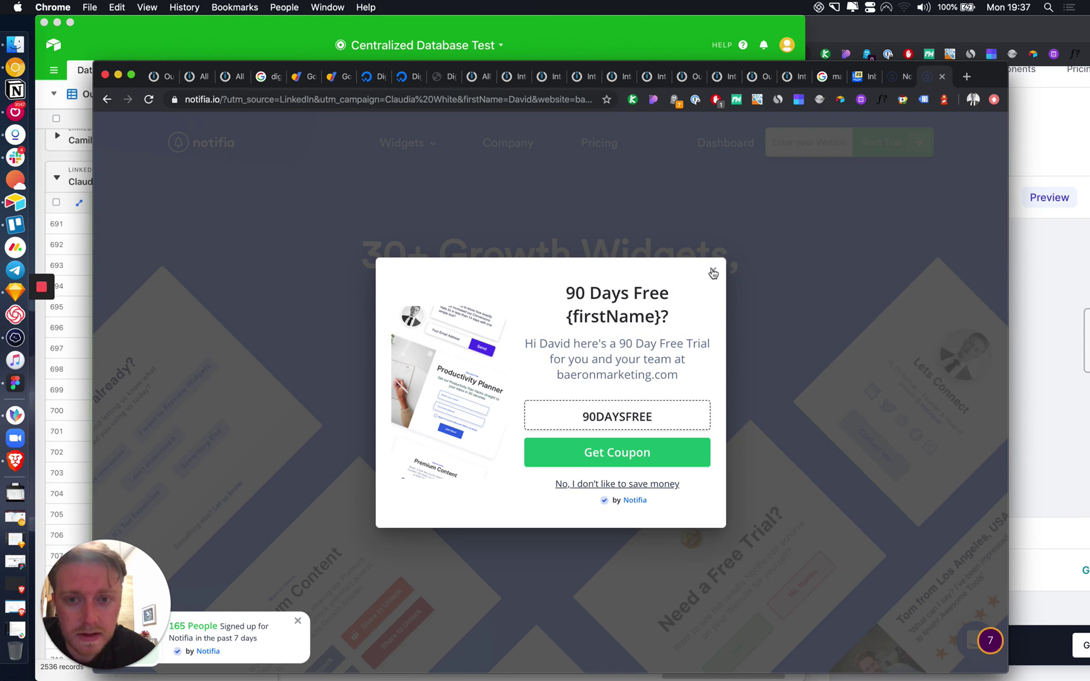
{"action": "left_click", "coordinate": [892, 76]}
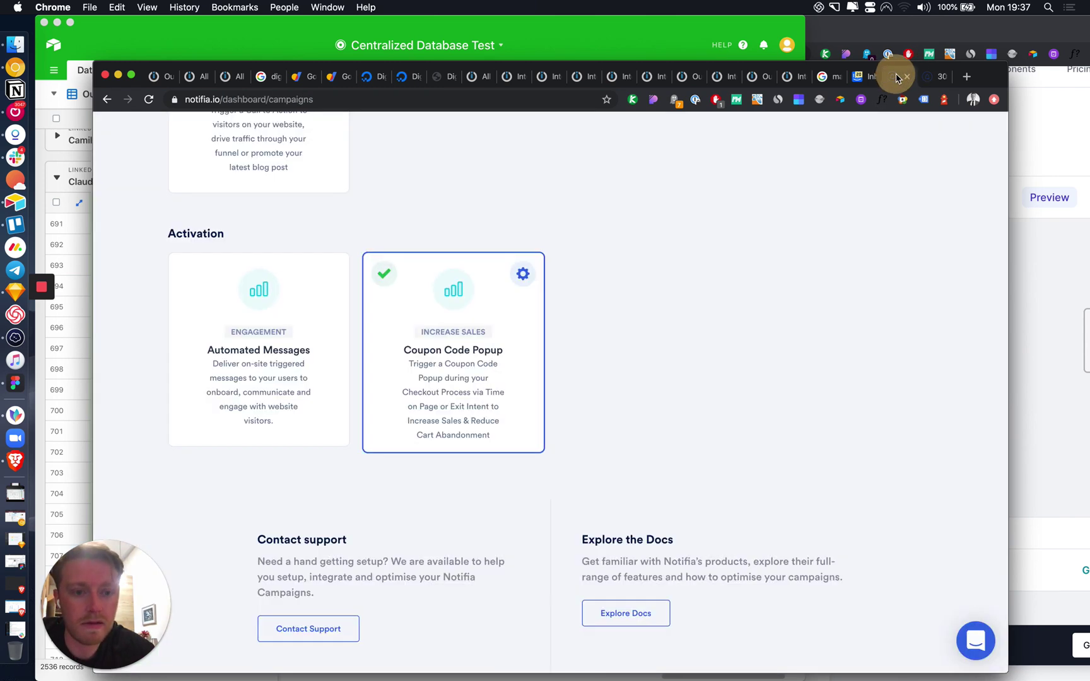
Step: Save the Coupon Code Popup settings and reload the personalized landing page to check the popup
{"action": "left_click", "coordinate": [523, 272]}
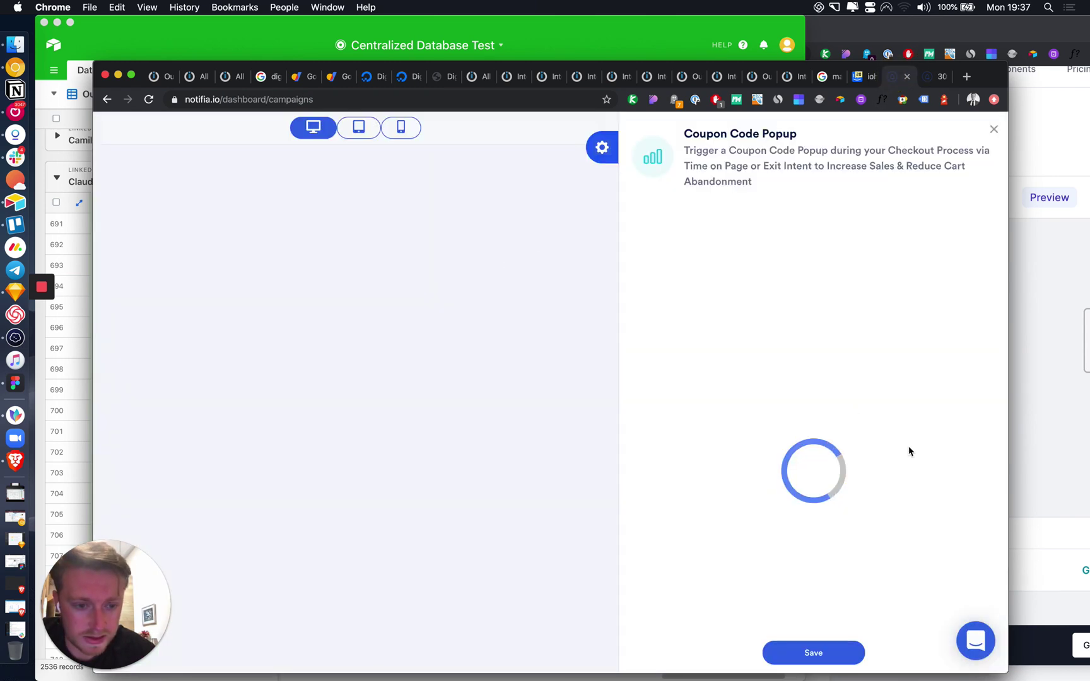
{"action": "scroll", "coordinate": [909, 450], "scroll_direction": "down", "scroll_amount": 2}
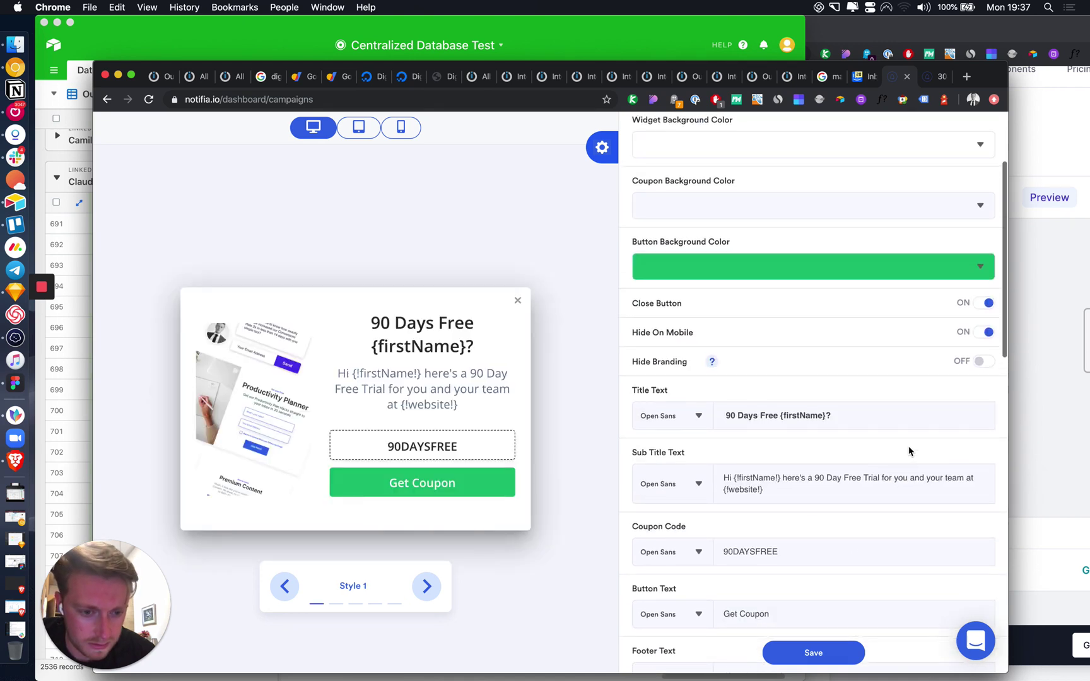
{"action": "scroll", "coordinate": [826, 489], "scroll_direction": "down", "scroll_amount": 1}
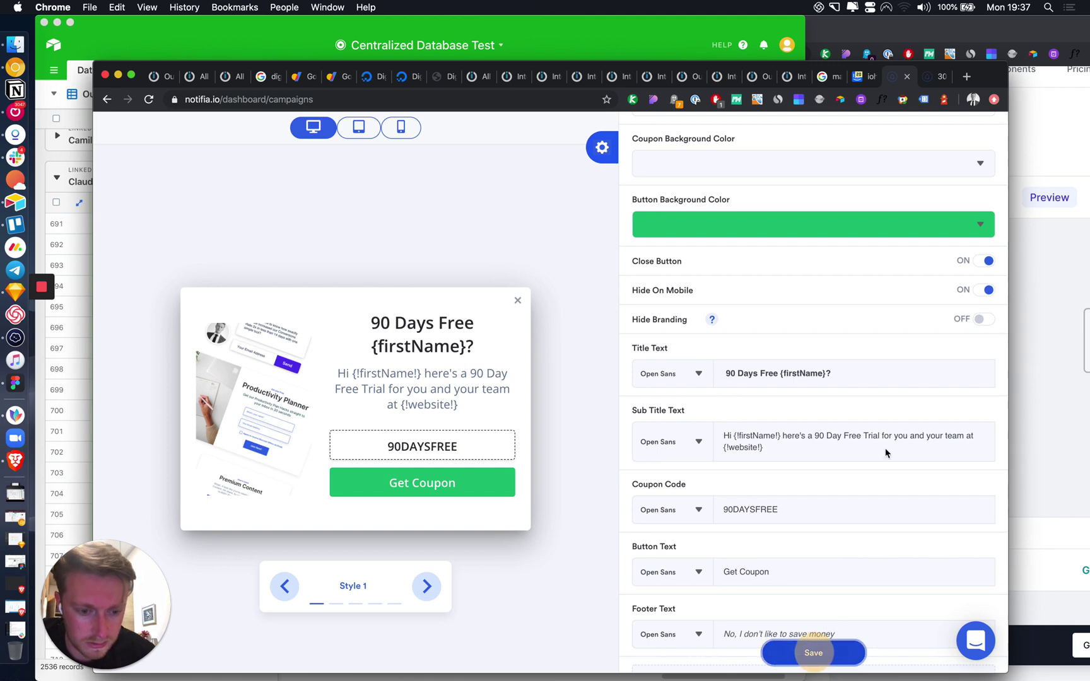
{"action": "left_click", "coordinate": [813, 653]}
{"action": "left_click", "coordinate": [923, 76]}
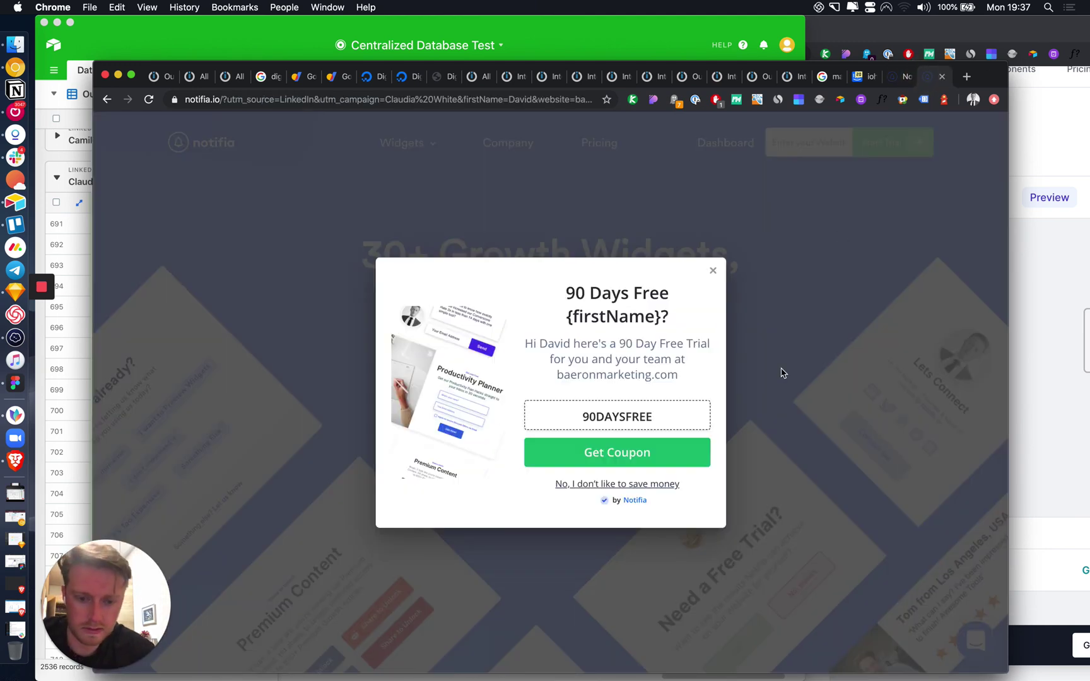
{"action": "key", "text": "super+r"}
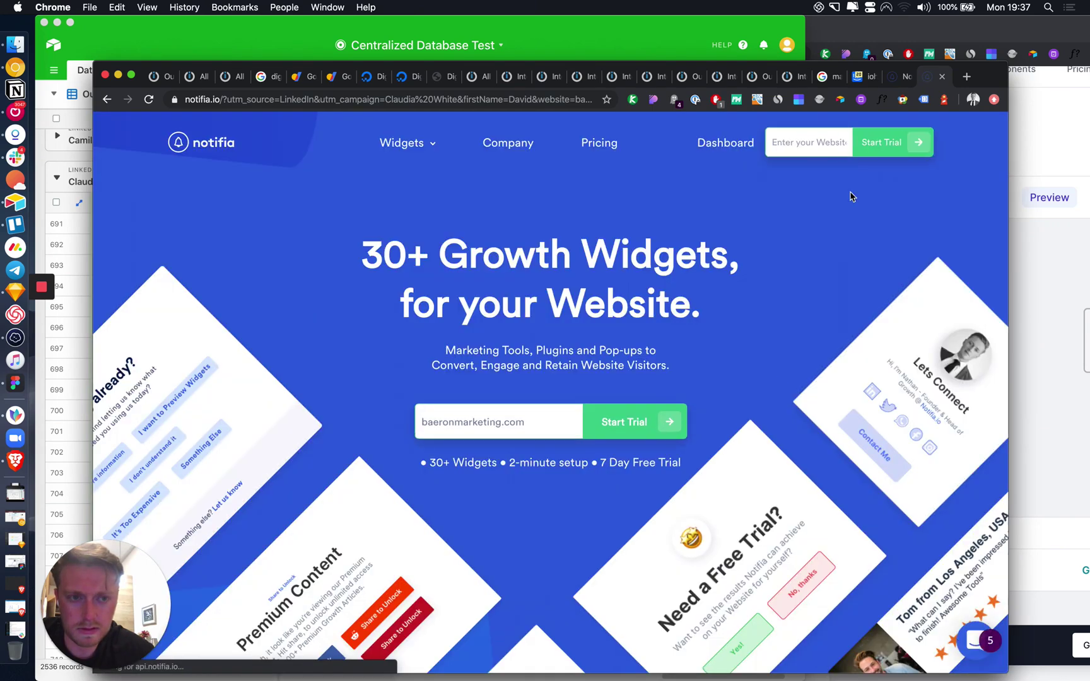
{"action": "left_click", "coordinate": [892, 81]}
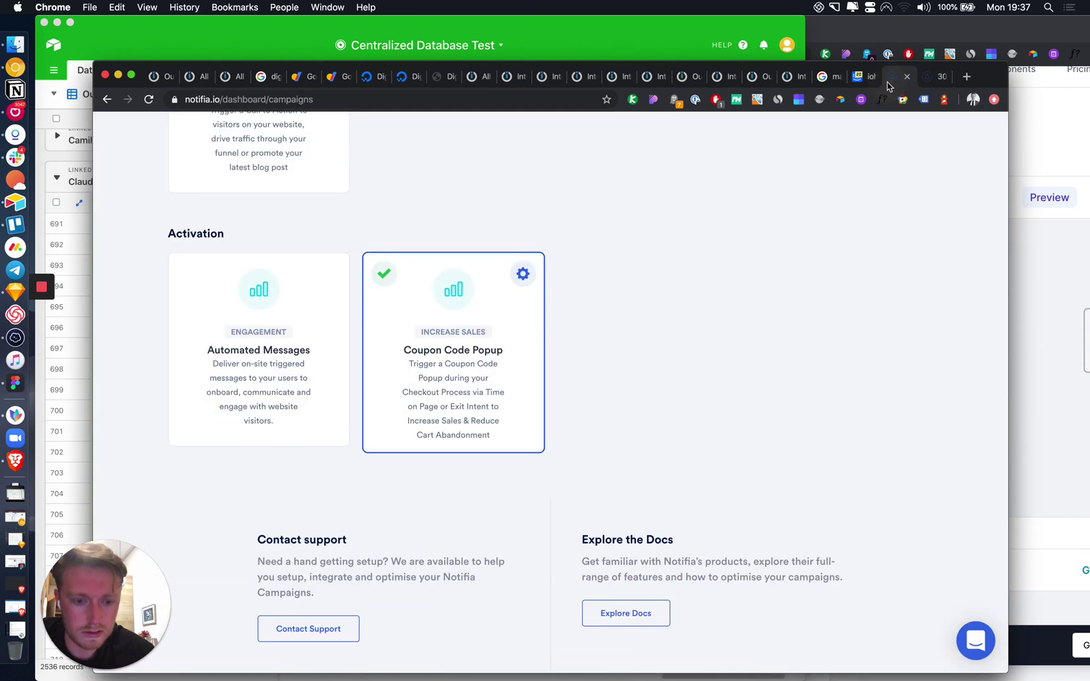
{"action": "left_click", "coordinate": [857, 82]}
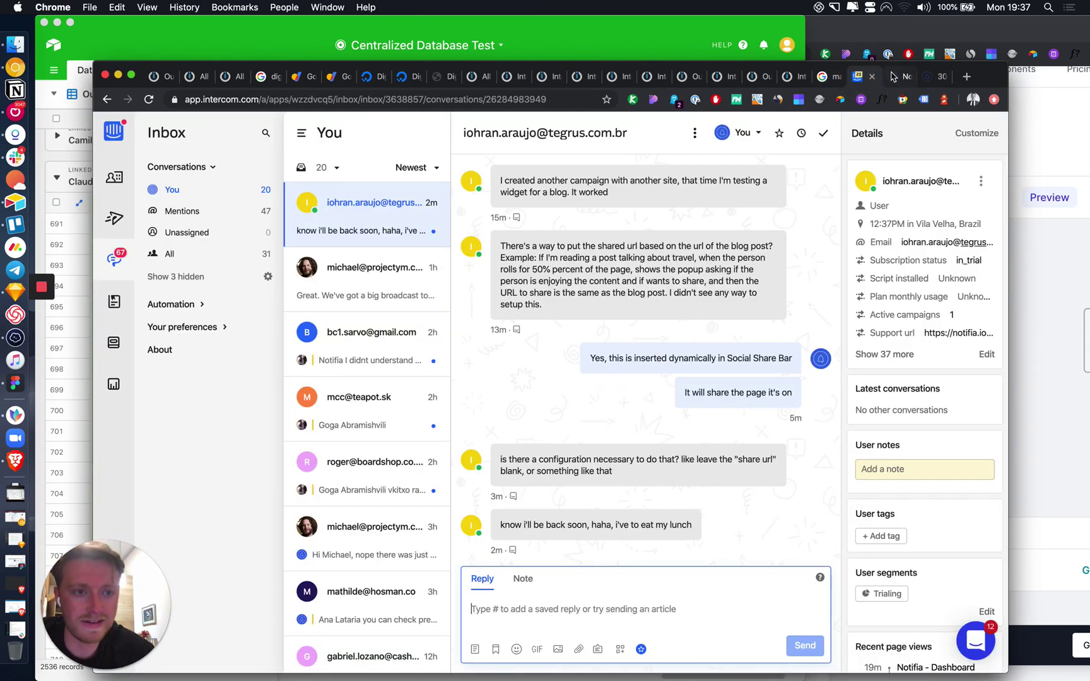
{"action": "left_click", "coordinate": [892, 78]}
Step: Change the title placeholder to {!firstName!}, save, and reload the landing page to check it
{"action": "left_click", "coordinate": [523, 274]}
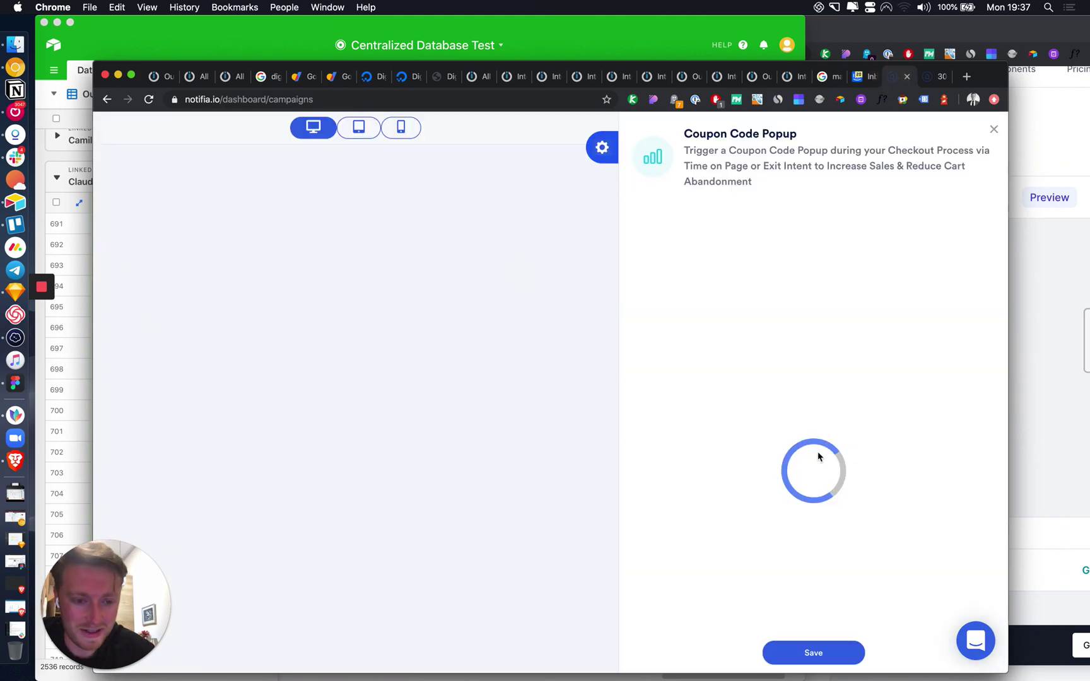
{"action": "scroll", "coordinate": [818, 456], "scroll_direction": "down", "scroll_amount": 5}
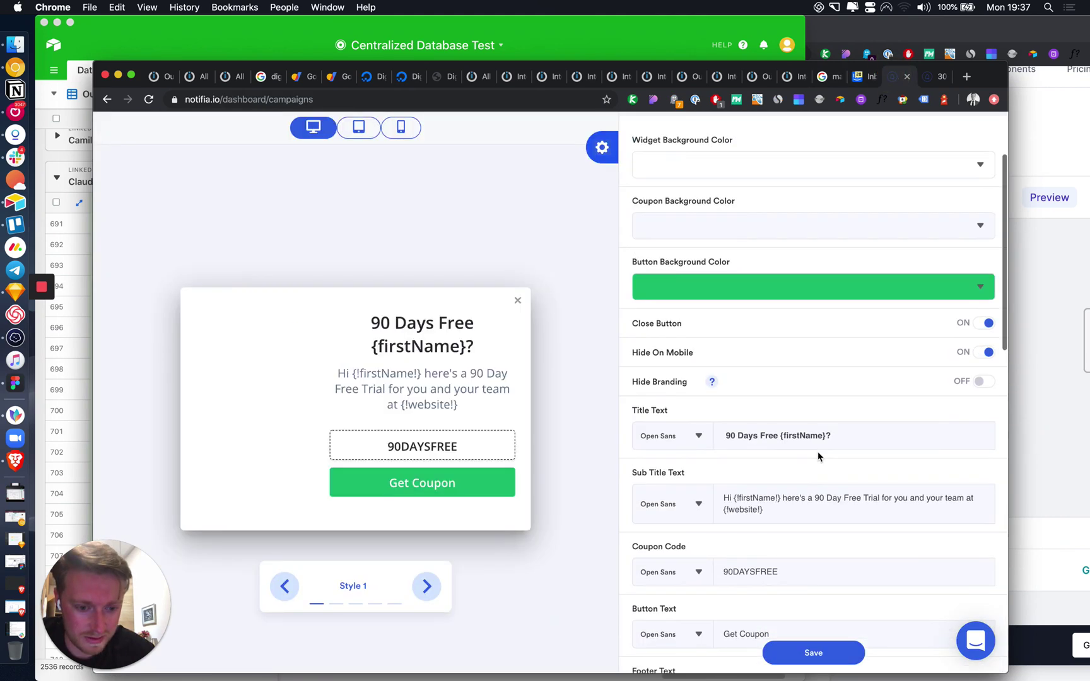
{"action": "scroll", "coordinate": [818, 456], "scroll_direction": "down", "scroll_amount": 2}
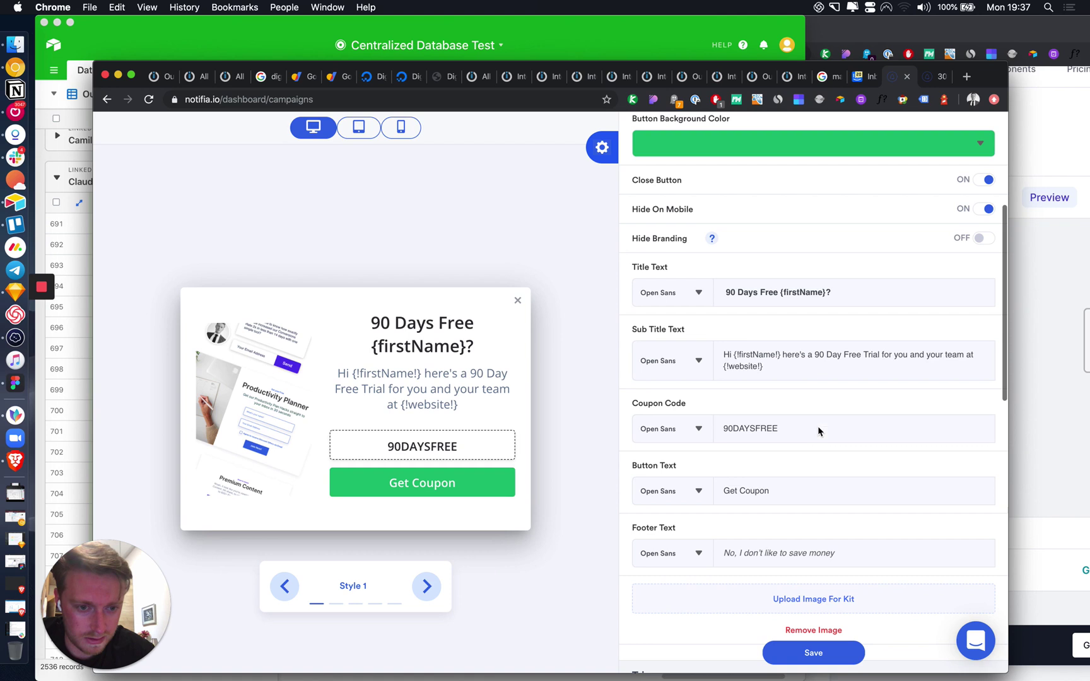
{"action": "left_click", "coordinate": [784, 293]}
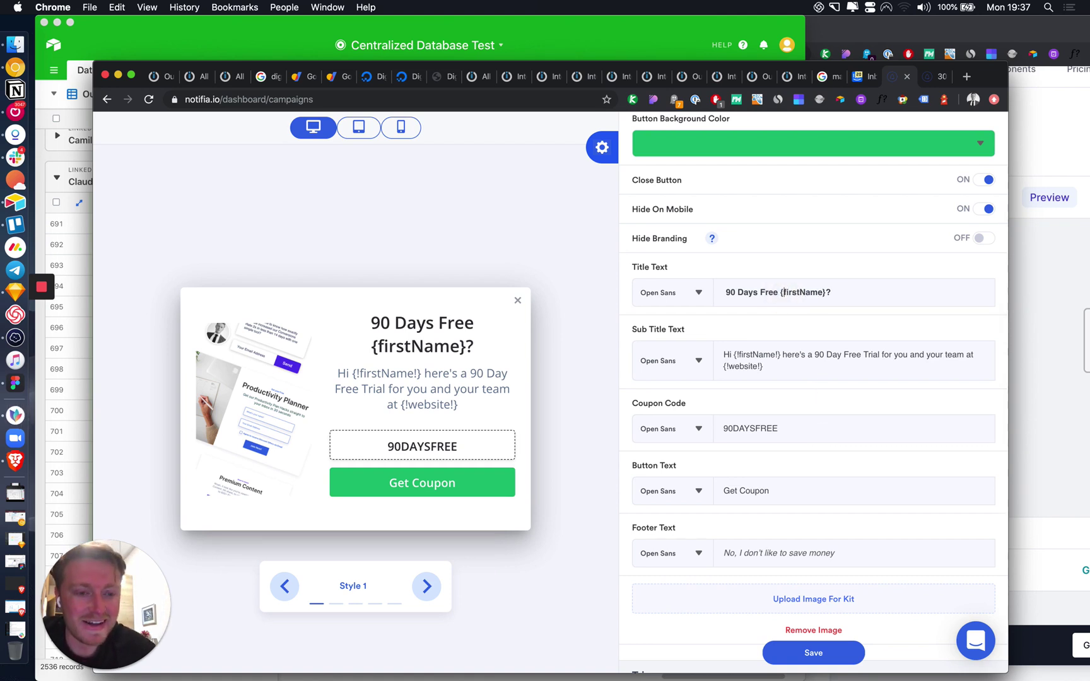
{"action": "type", "text": "!"}
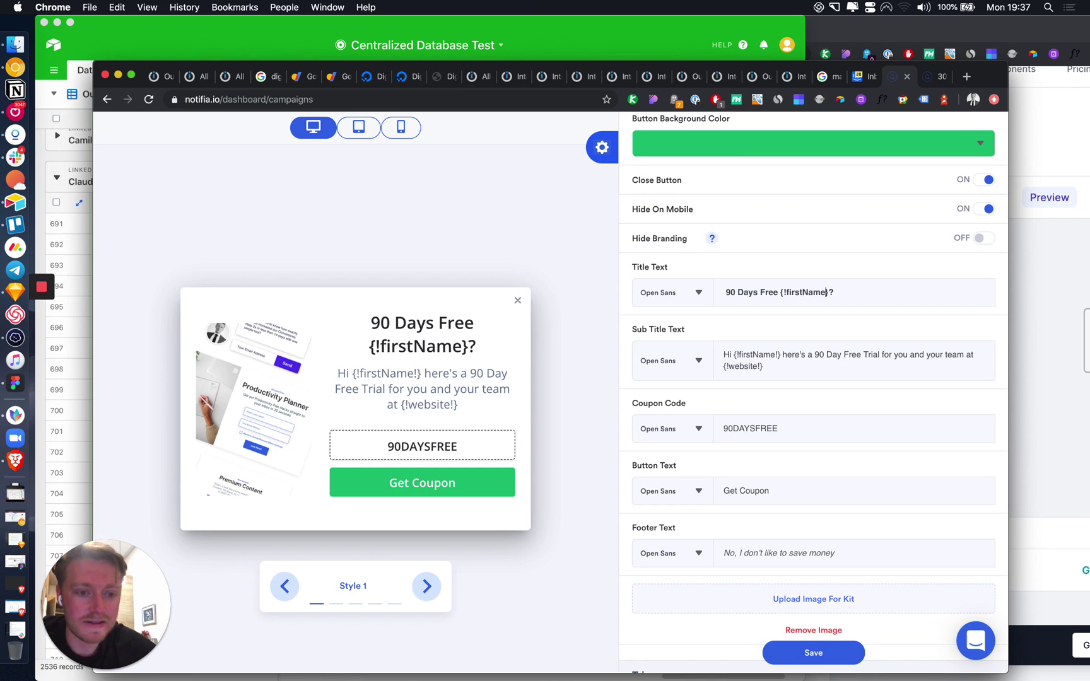
{"action": "type", "text": "!"}
{"action": "left_click", "coordinate": [848, 656]}
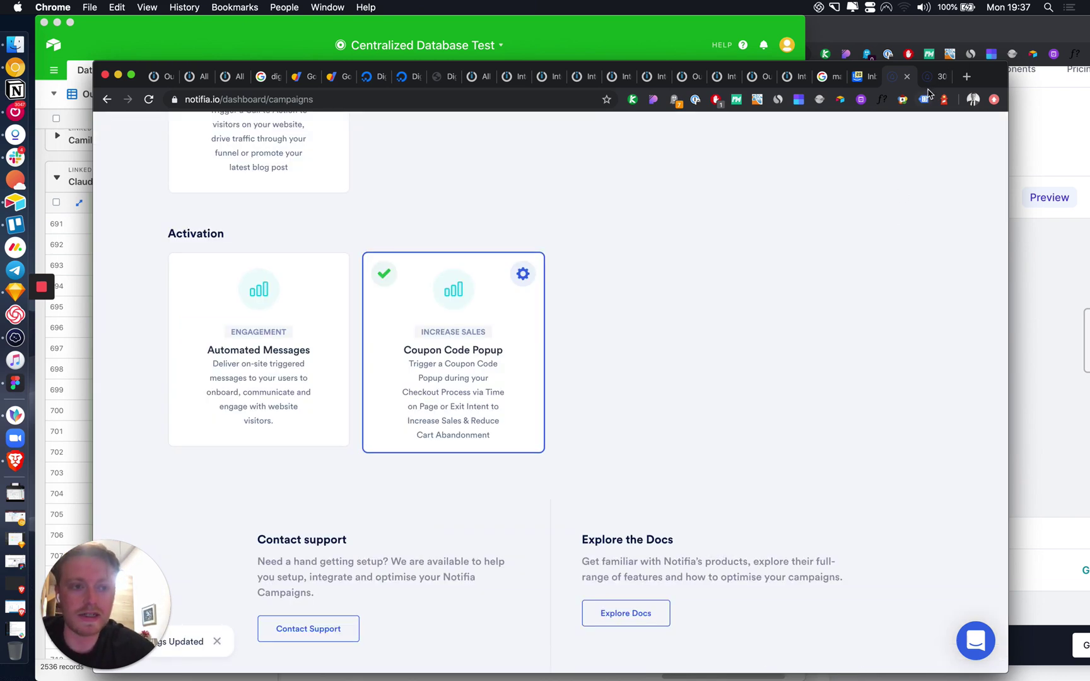
{"action": "left_click", "coordinate": [932, 78]}
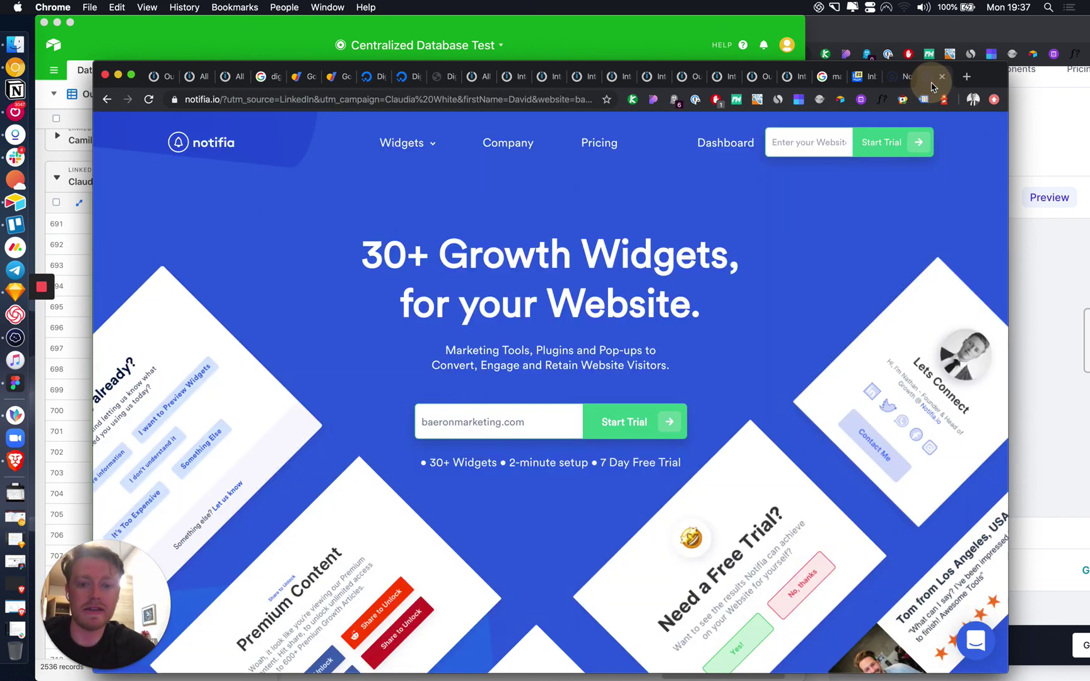
{"action": "key", "text": "super+r"}
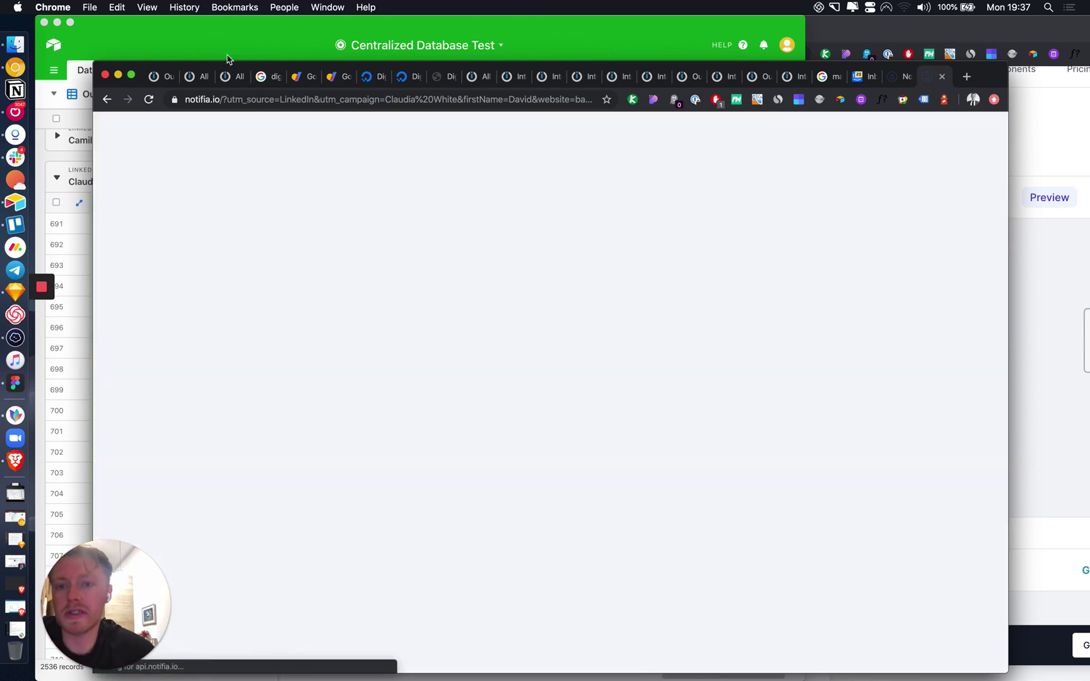
{"action": "left_click", "coordinate": [228, 48]}
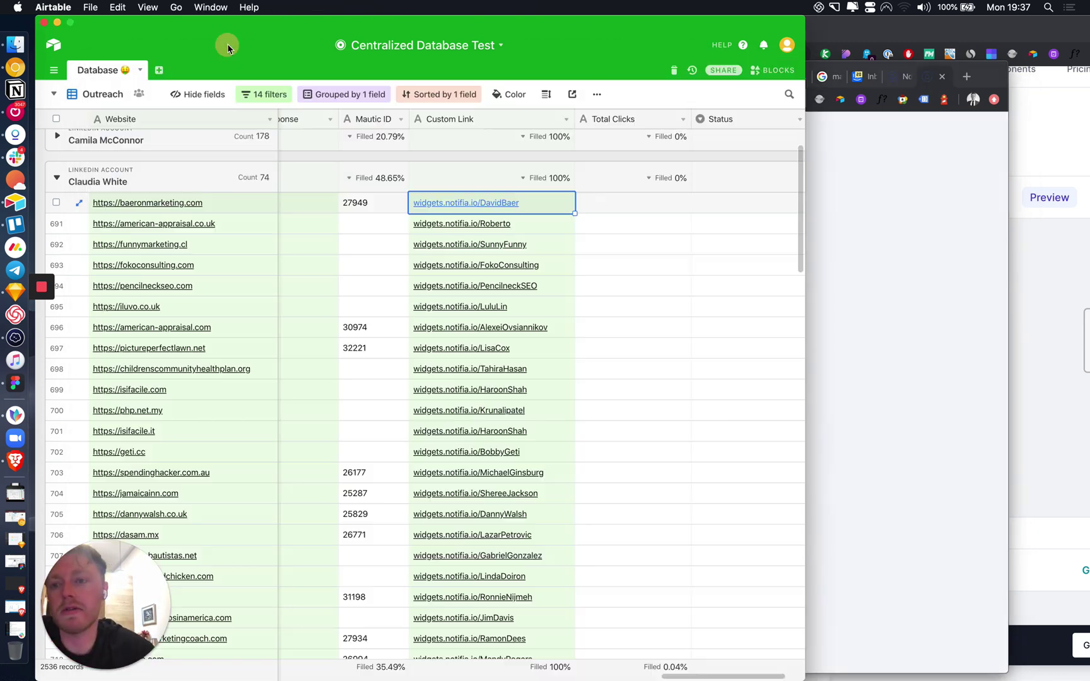
Step: Open the lead's Custom Link from Airtable and confirm the popup heading shows their first name
{"action": "left_click", "coordinate": [478, 203]}
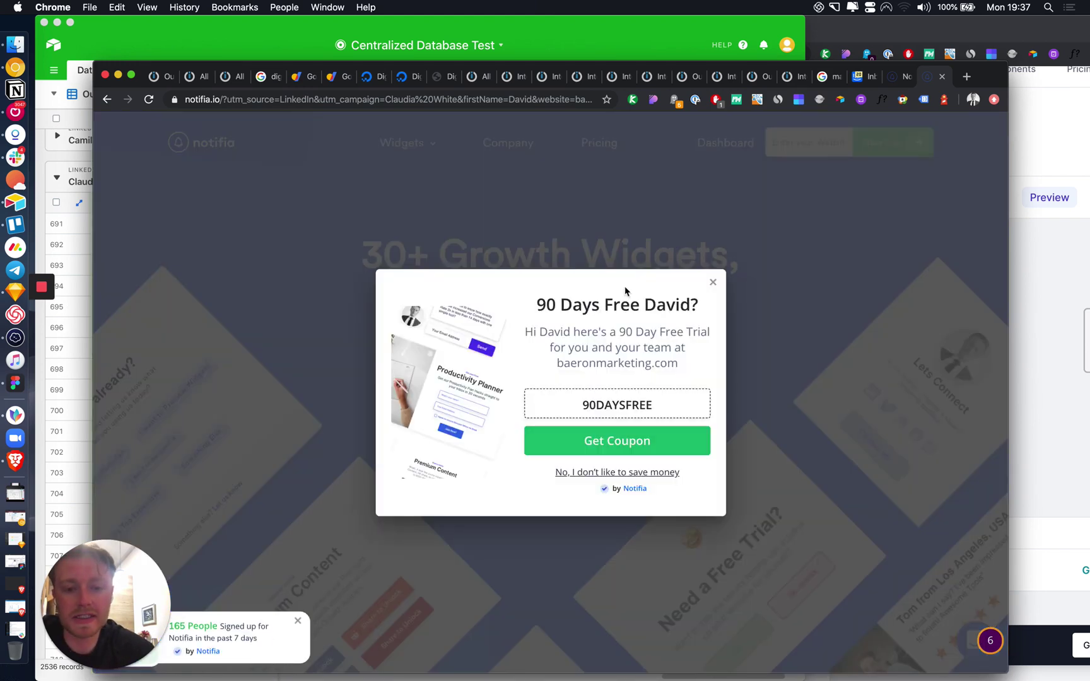
{"action": "left_click_drag", "start_coordinate": [705, 309], "coordinate": [544, 307]}
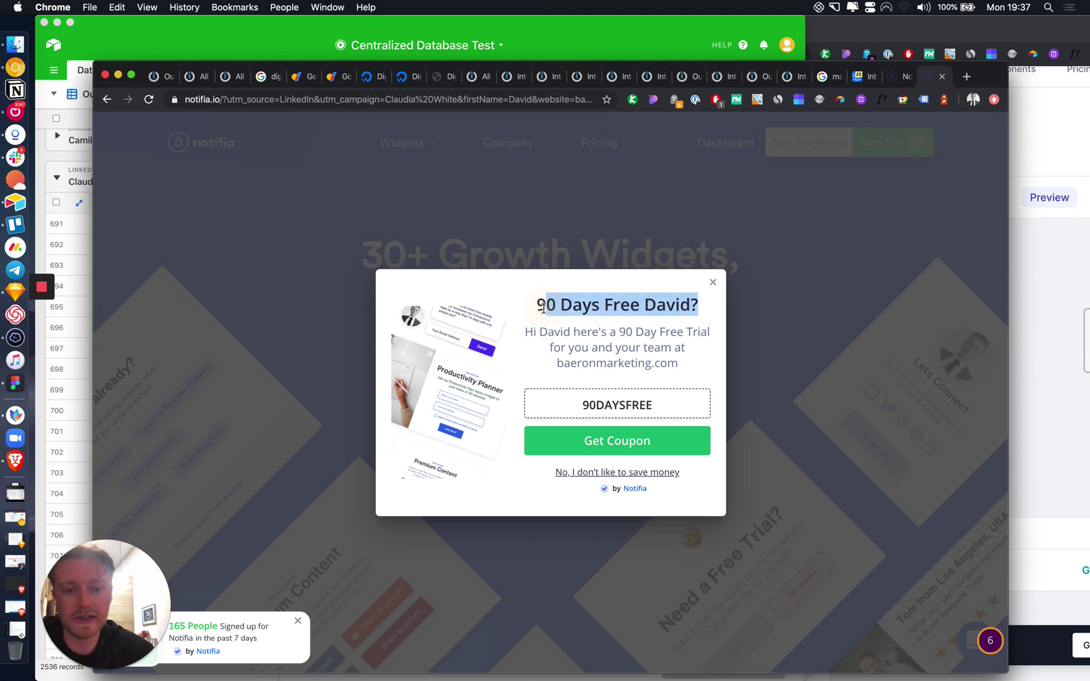
{"action": "left_click", "coordinate": [892, 76]}
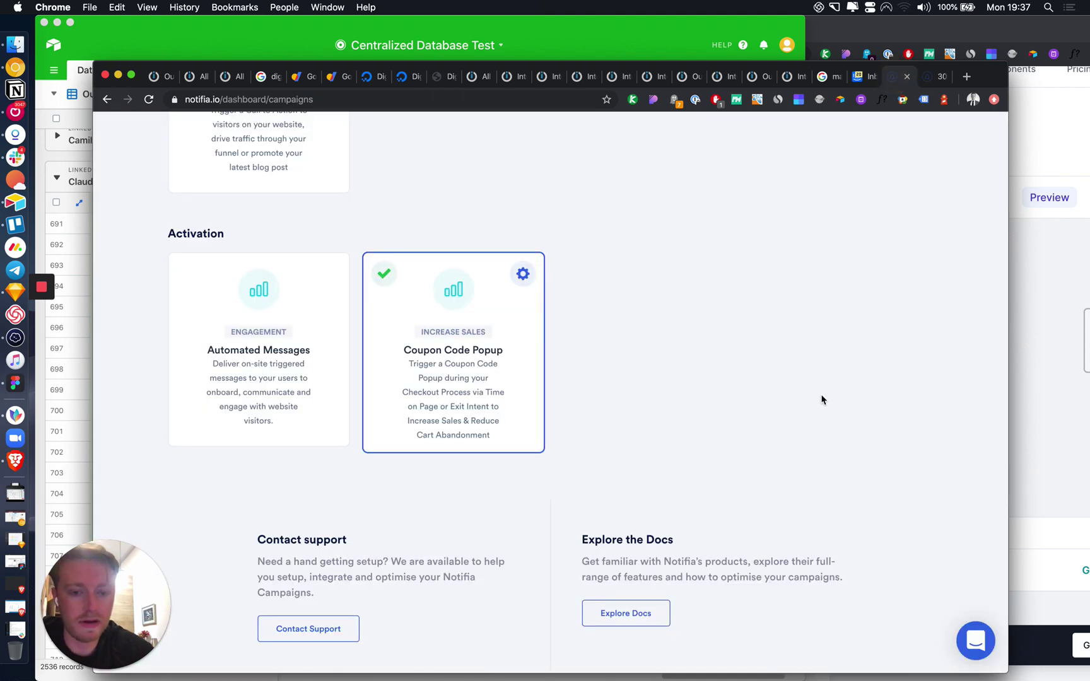
Step: Add a comma after 'Free' in the coupon popup title, save, and view the landing page
{"action": "left_click", "coordinate": [523, 275]}
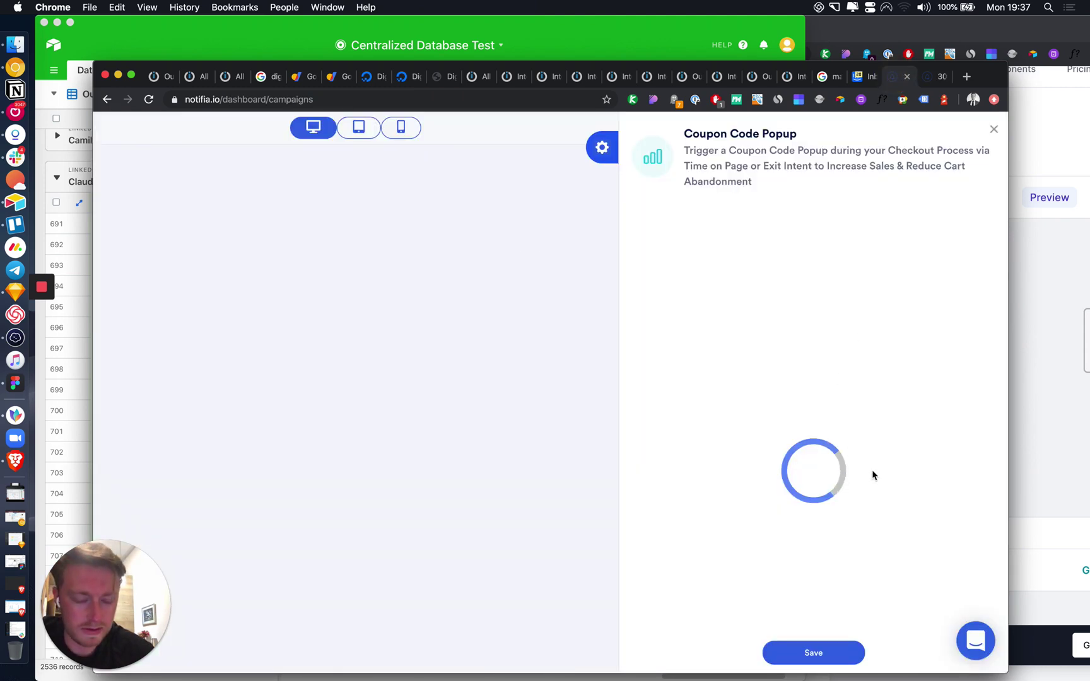
{"action": "scroll", "coordinate": [810, 586], "scroll_direction": "down", "scroll_amount": 2}
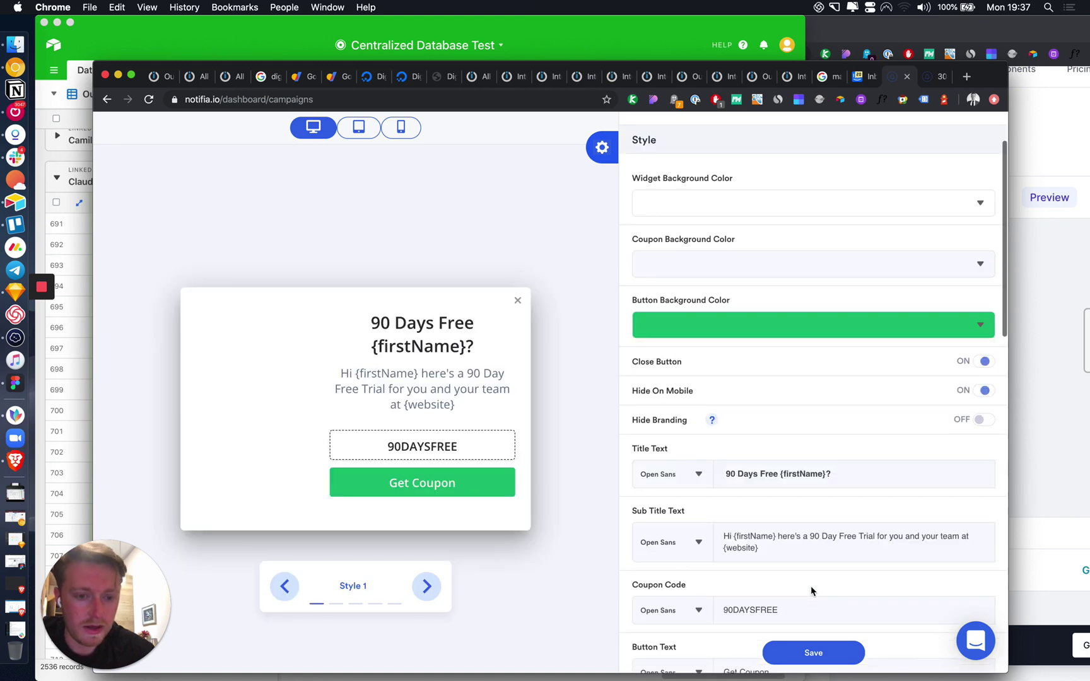
{"action": "scroll", "coordinate": [782, 605], "scroll_direction": "down", "scroll_amount": 3}
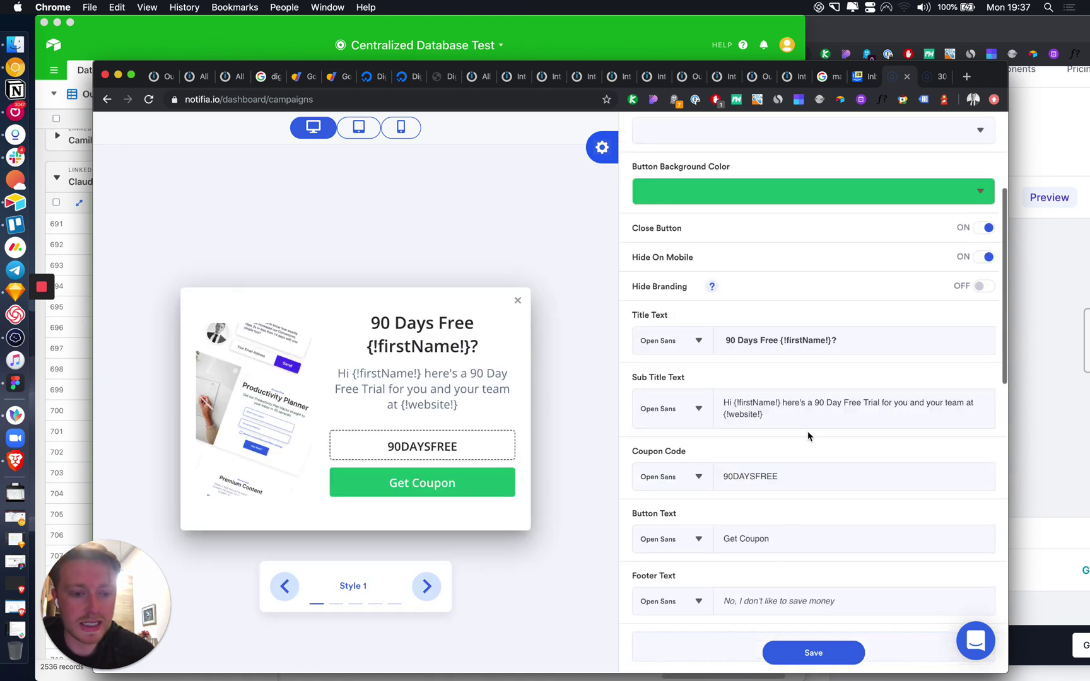
{"action": "left_click", "coordinate": [777, 339]}
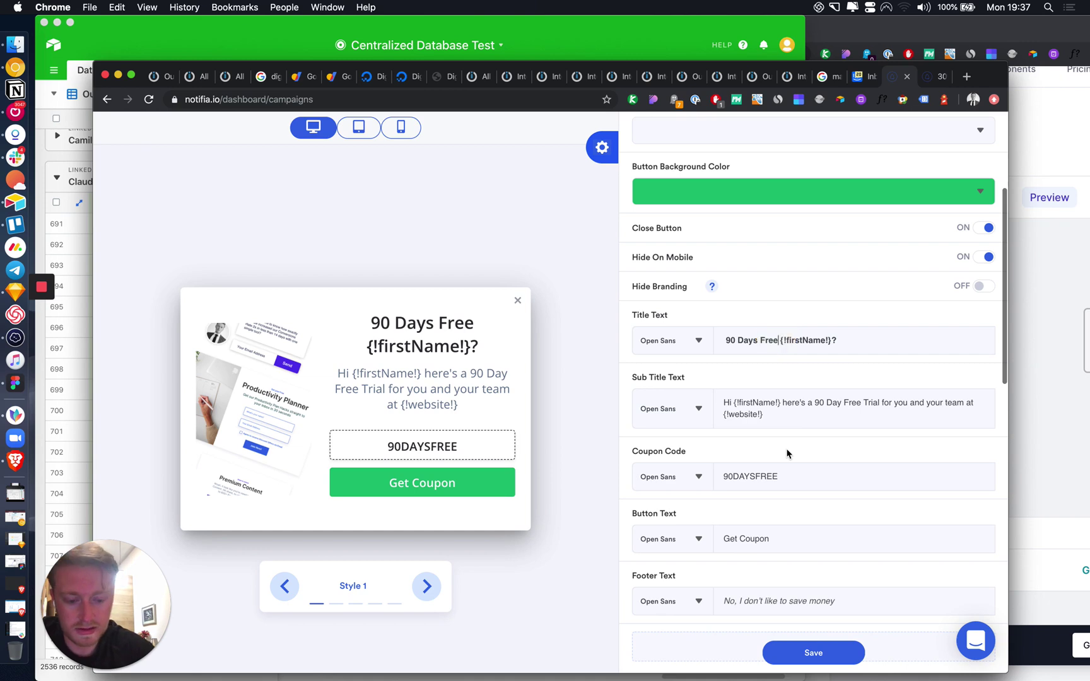
{"action": "type", "text": ","}
{"action": "left_click", "coordinate": [820, 655]}
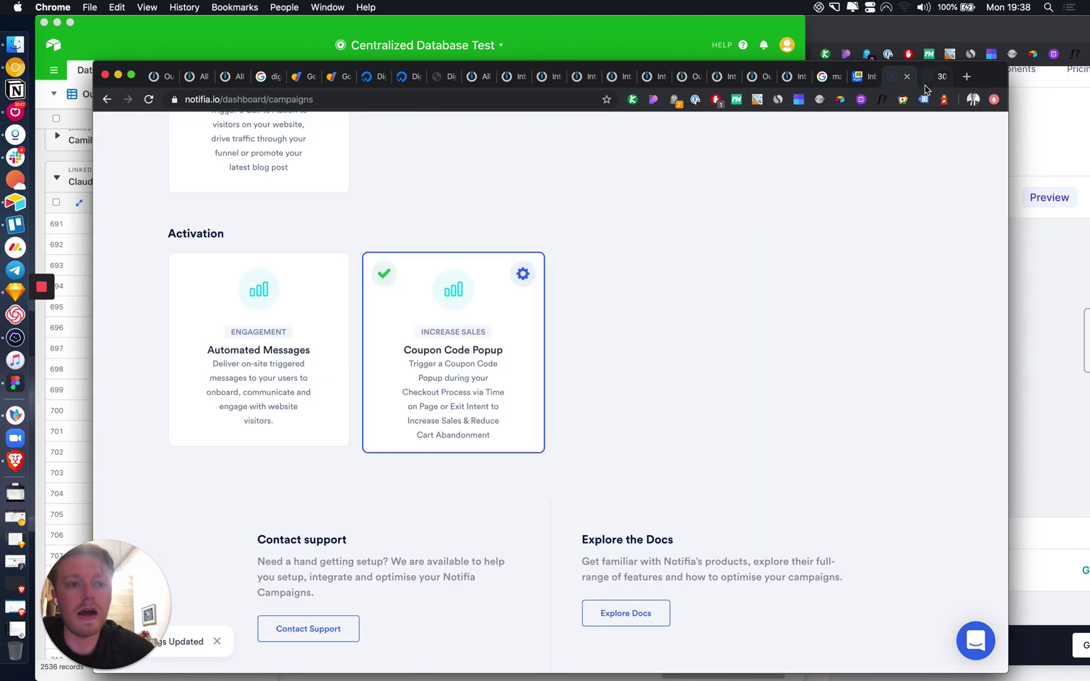
{"action": "left_click", "coordinate": [924, 85]}
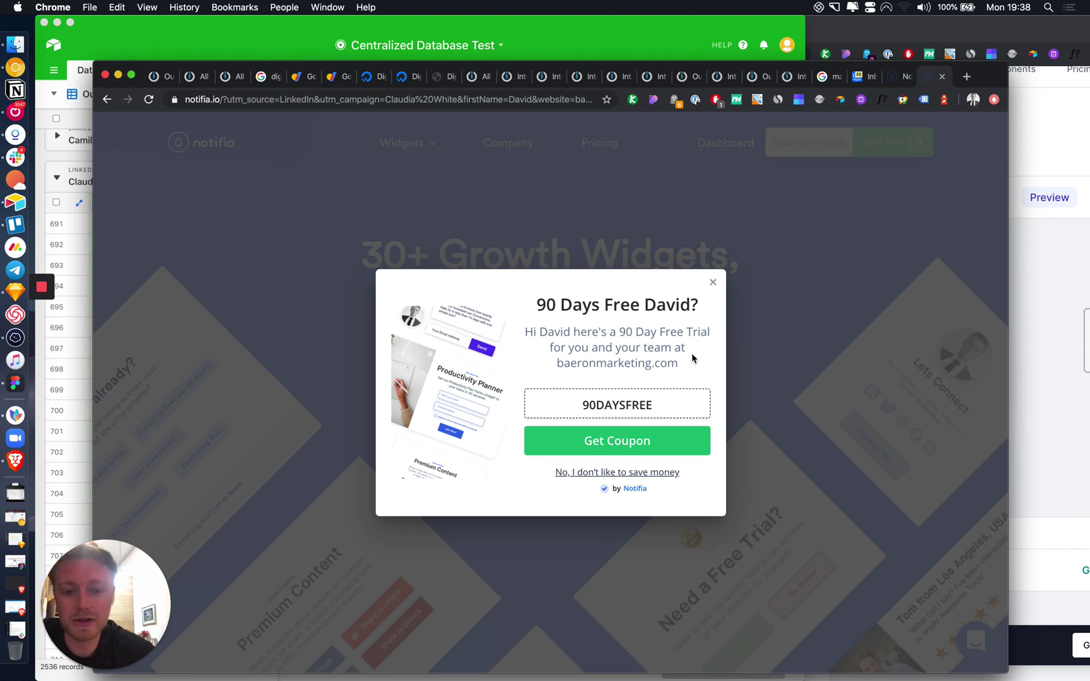
{"action": "left_click_drag", "start_coordinate": [687, 366], "coordinate": [559, 365]}
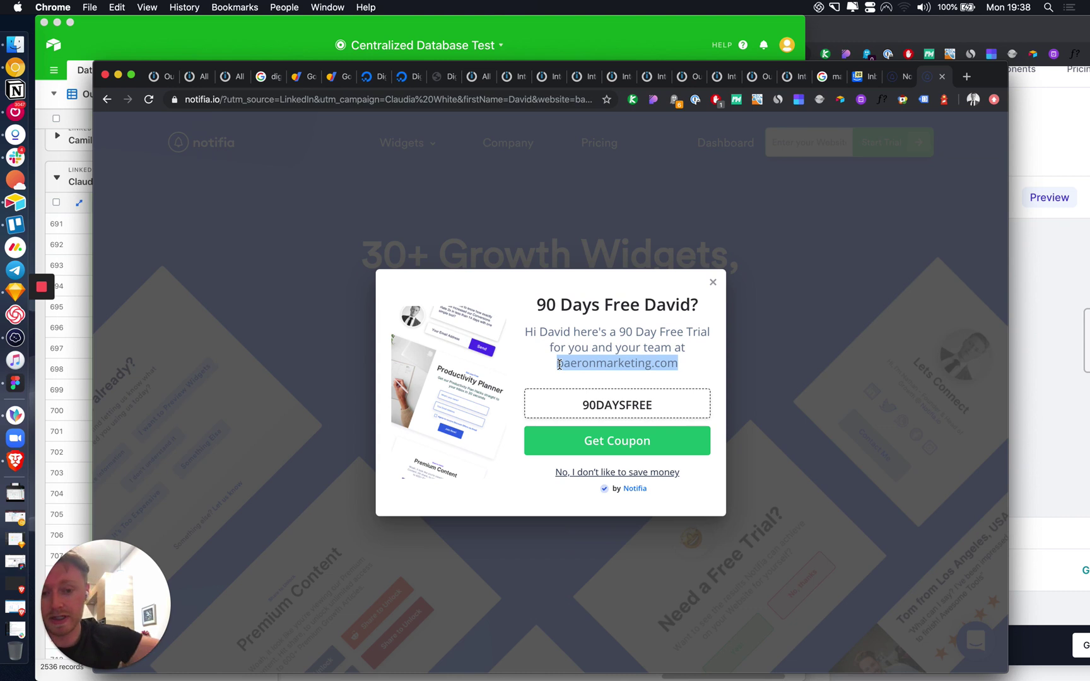
{"action": "triple_click", "coordinate": [647, 364]}
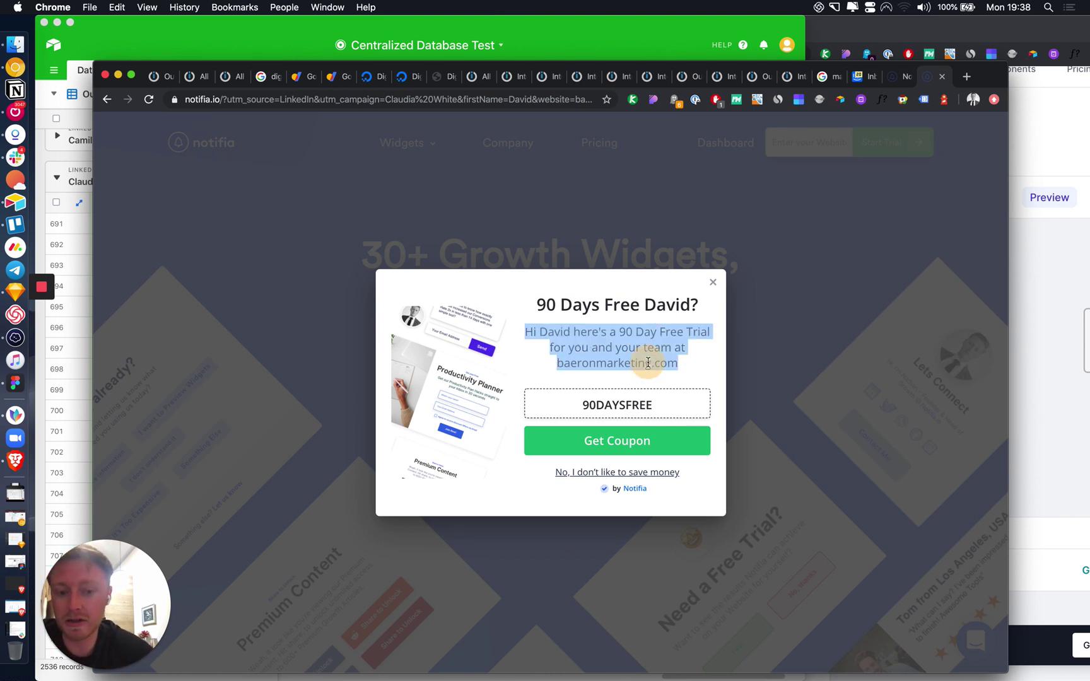
{"action": "triple_click", "coordinate": [648, 364]}
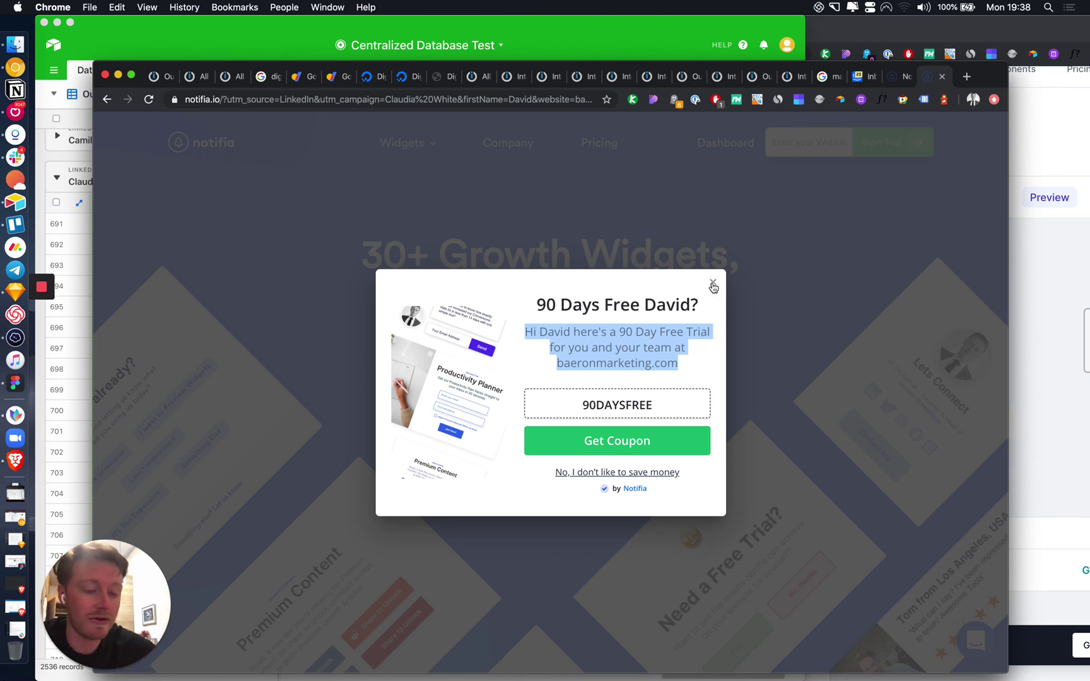
Step: Close the personalized coupon popup and review the page and its name and website URL parameters
{"action": "left_click", "coordinate": [713, 285]}
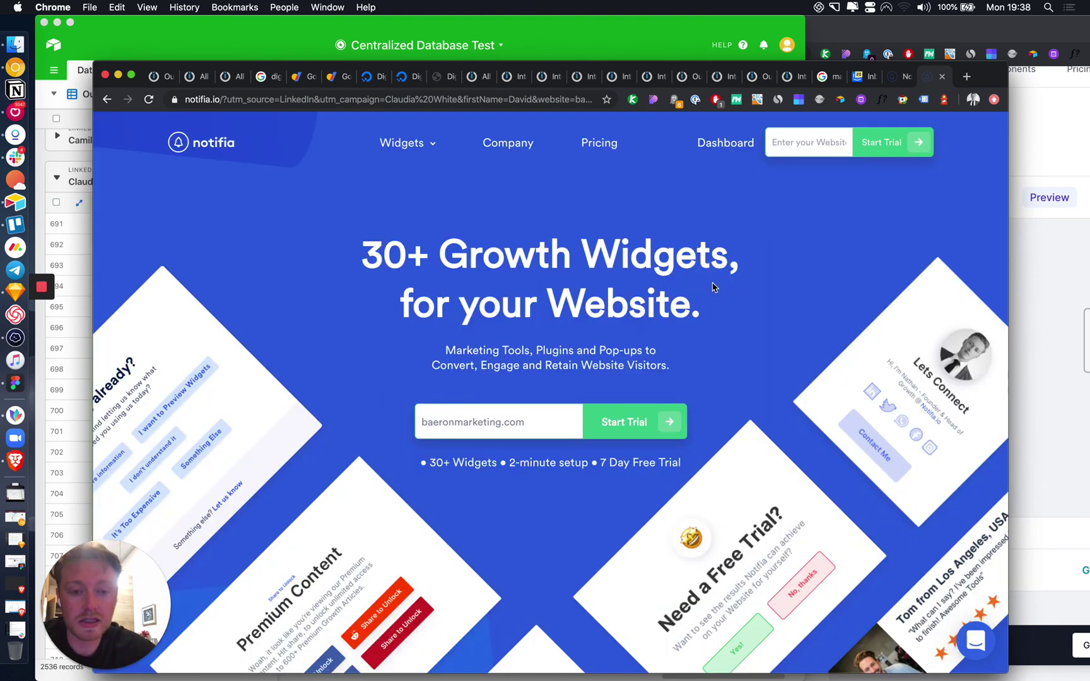
{"action": "scroll", "coordinate": [713, 287], "scroll_direction": "down", "scroll_amount": 10}
{"action": "scroll", "coordinate": [713, 287], "scroll_direction": "down", "scroll_amount": 6}
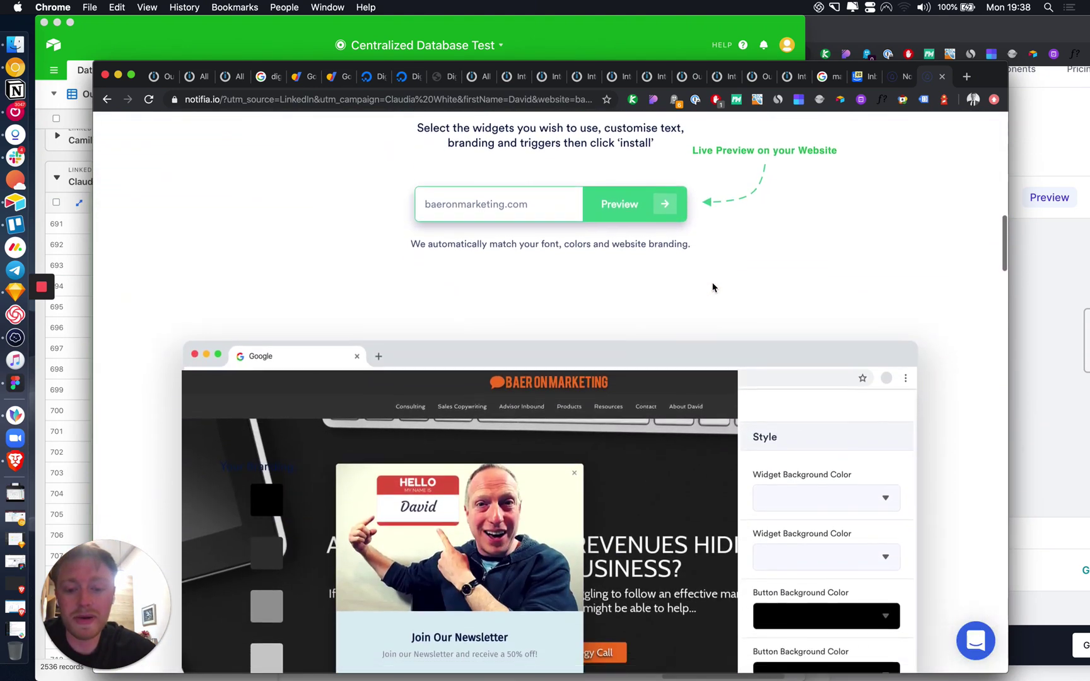
{"action": "scroll", "coordinate": [712, 287], "scroll_direction": "down", "scroll_amount": 1}
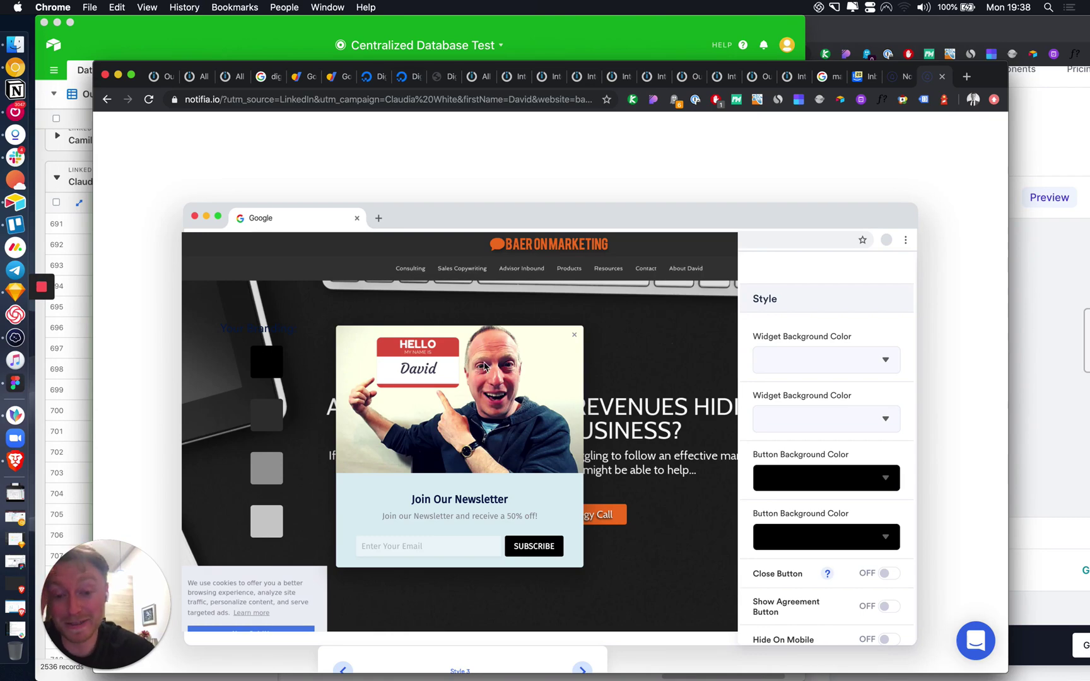
{"action": "scroll", "coordinate": [484, 367], "scroll_direction": "down", "scroll_amount": 1}
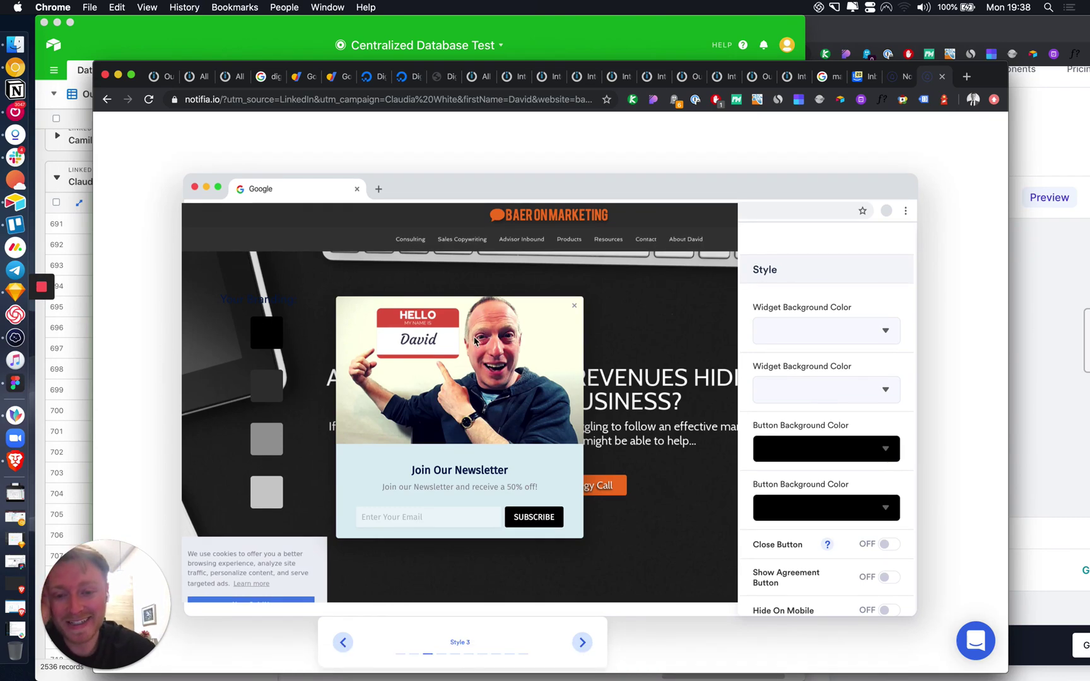
{"action": "scroll", "coordinate": [475, 341], "scroll_direction": "up", "scroll_amount": 5}
{"action": "scroll", "coordinate": [474, 341], "scroll_direction": "up", "scroll_amount": 10}
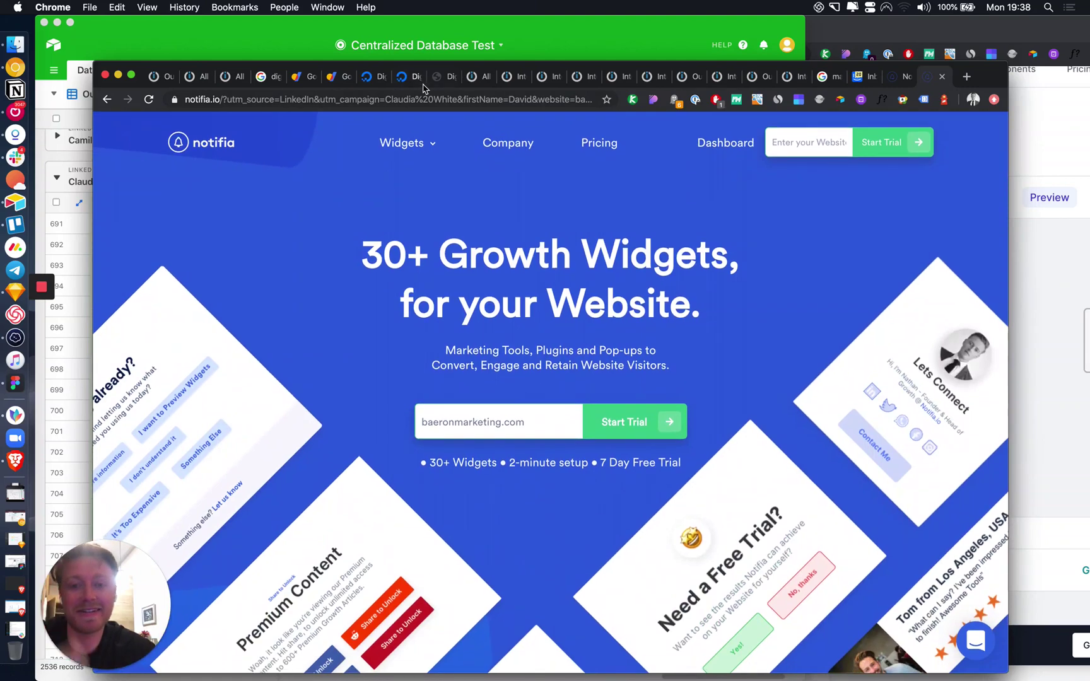
{"action": "left_click_drag", "start_coordinate": [422, 99], "coordinate": [644, 96]}
{"action": "left_click", "coordinate": [498, 99]}
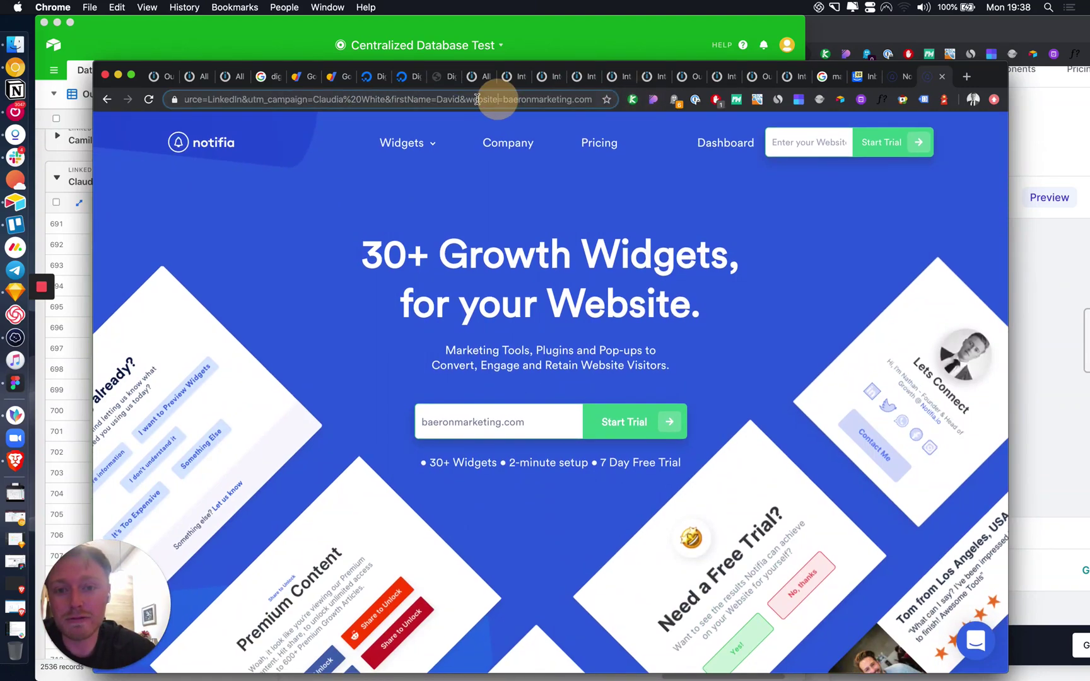
Step: Try dark grey, grey and light grey button colours in the live preview, revert to black, and reload
{"action": "scroll", "coordinate": [290, 265], "scroll_direction": "down", "scroll_amount": 20}
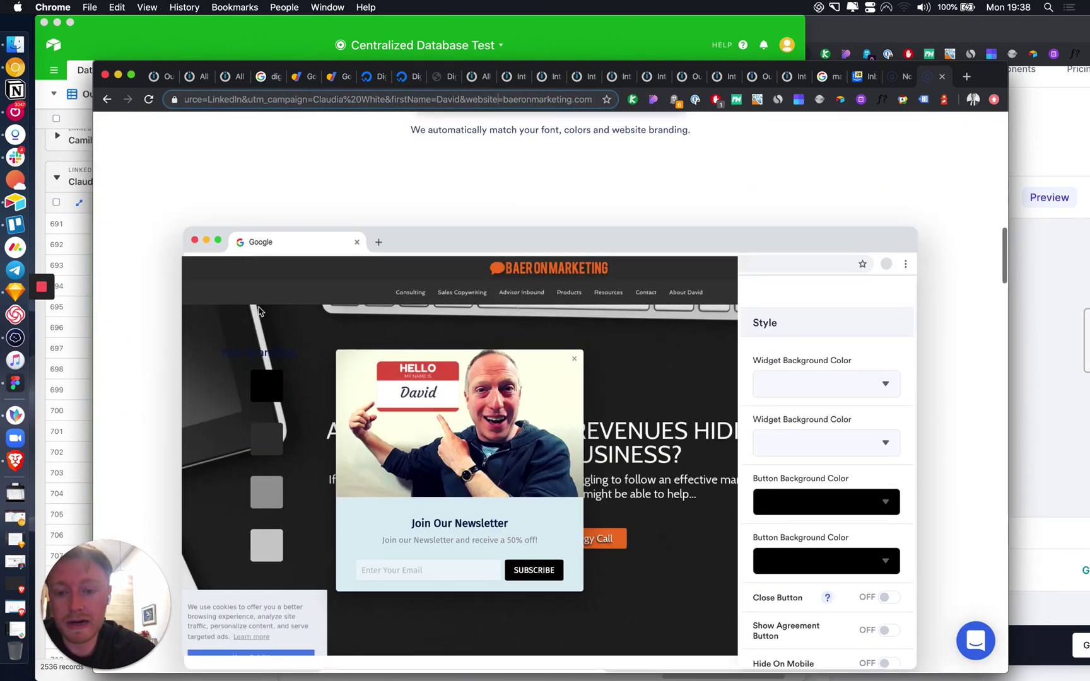
{"action": "scroll", "coordinate": [275, 297], "scroll_direction": "down", "scroll_amount": 2}
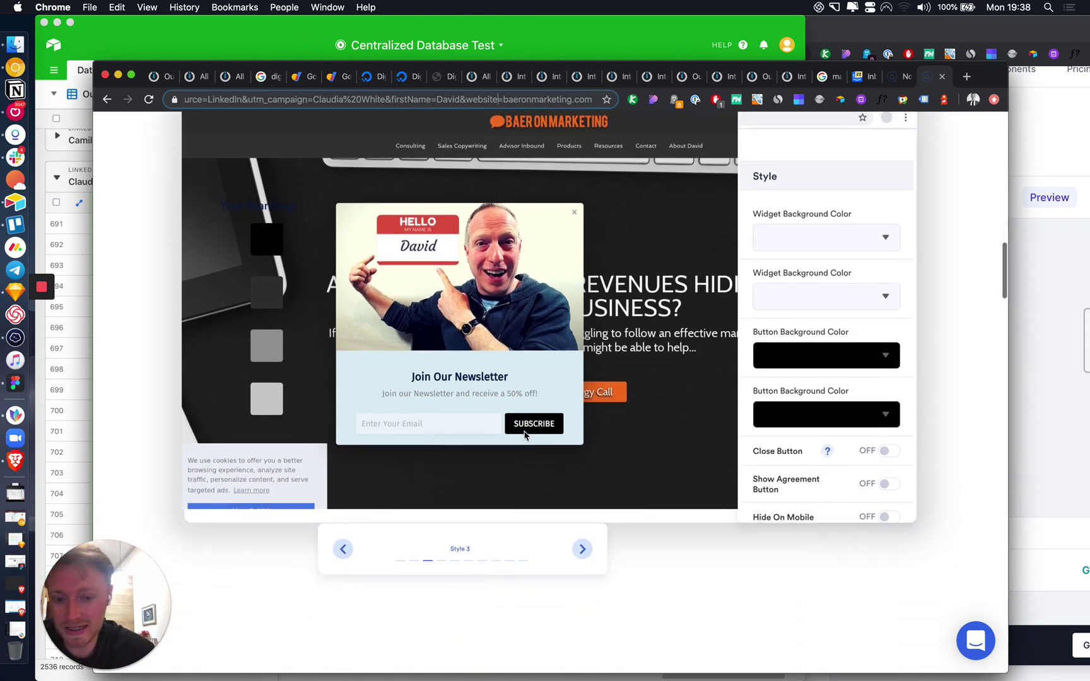
{"action": "scroll", "coordinate": [484, 369], "scroll_direction": "down", "scroll_amount": 2}
{"action": "left_click", "coordinate": [268, 293]}
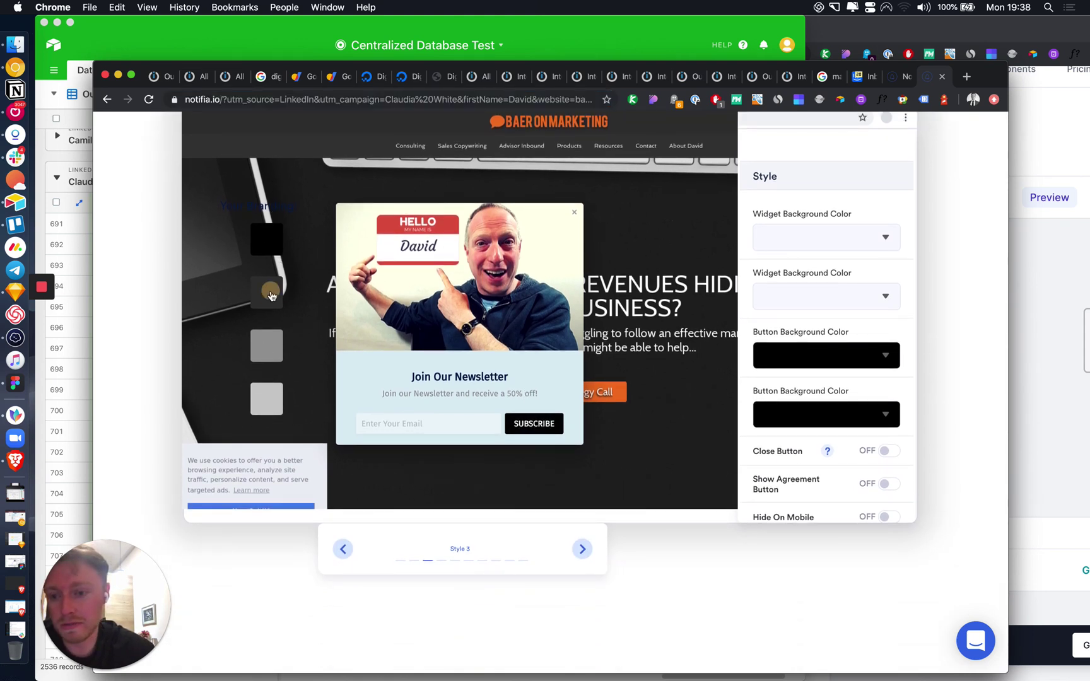
{"action": "left_click", "coordinate": [266, 355]}
{"action": "left_click", "coordinate": [267, 398]}
{"action": "left_click", "coordinate": [267, 240]}
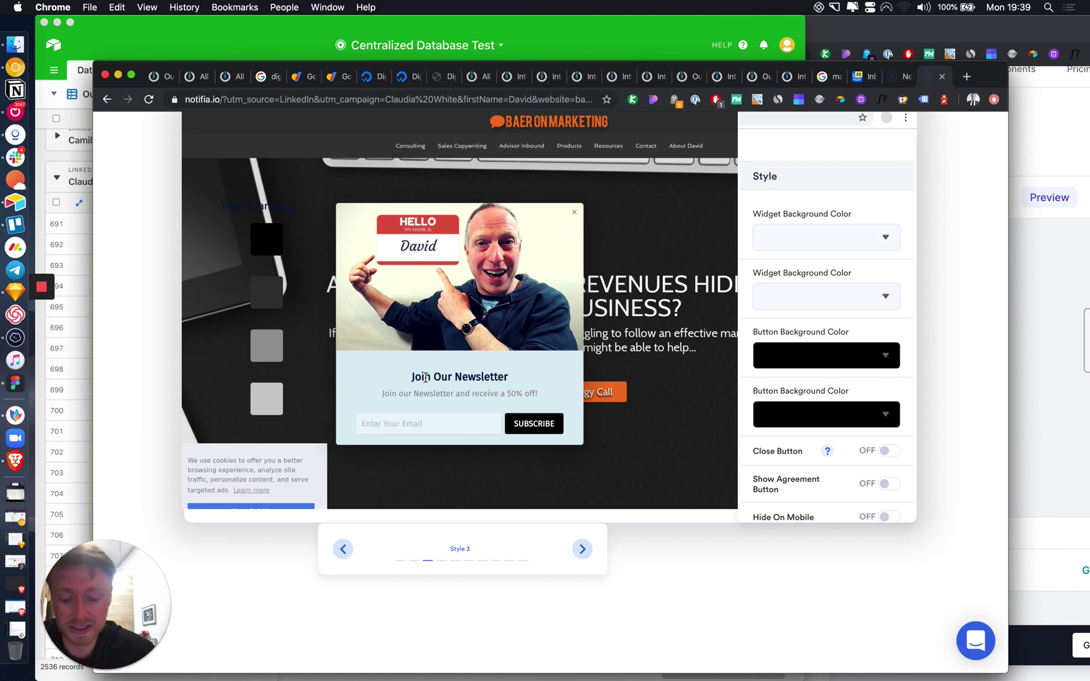
{"action": "key", "text": "super+r"}
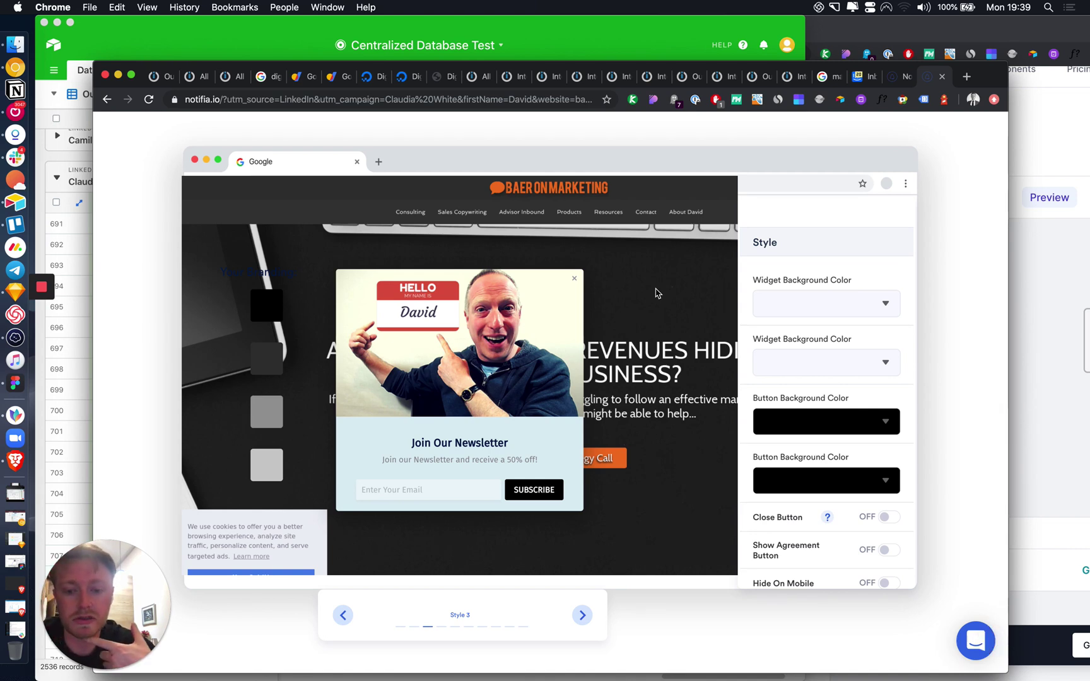
{"action": "scroll", "coordinate": [657, 292], "scroll_direction": "down", "scroll_amount": 5}
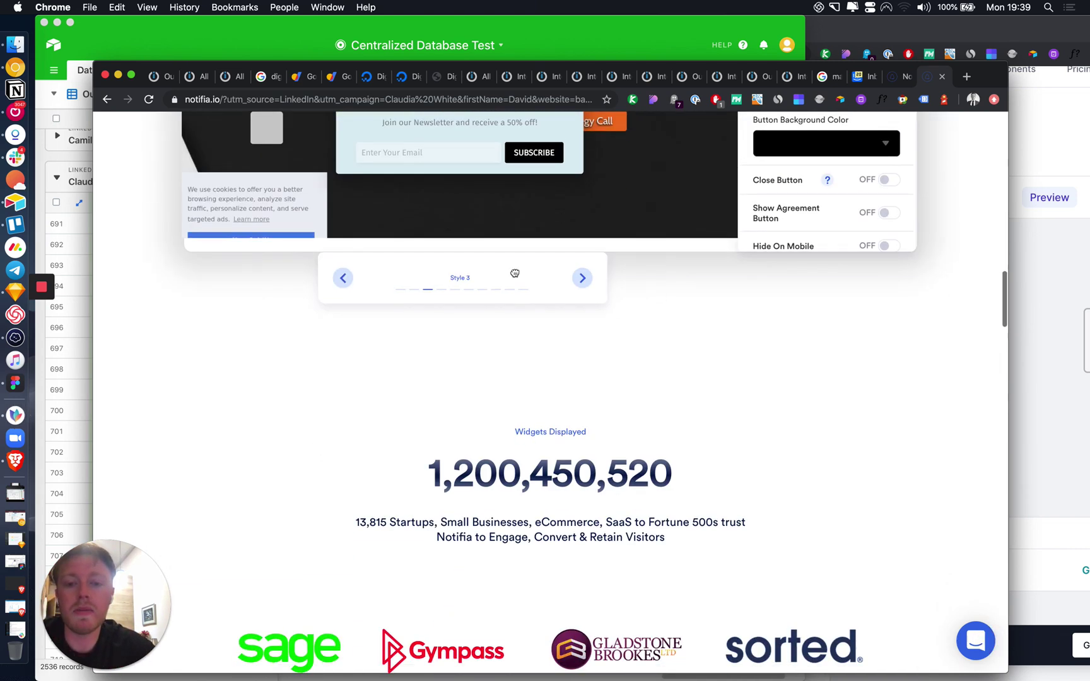
{"action": "left_click", "coordinate": [514, 272]}
{"action": "scroll", "coordinate": [530, 305], "scroll_direction": "up", "scroll_amount": 4}
{"action": "scroll", "coordinate": [530, 306], "scroll_direction": "down", "scroll_amount": 5}
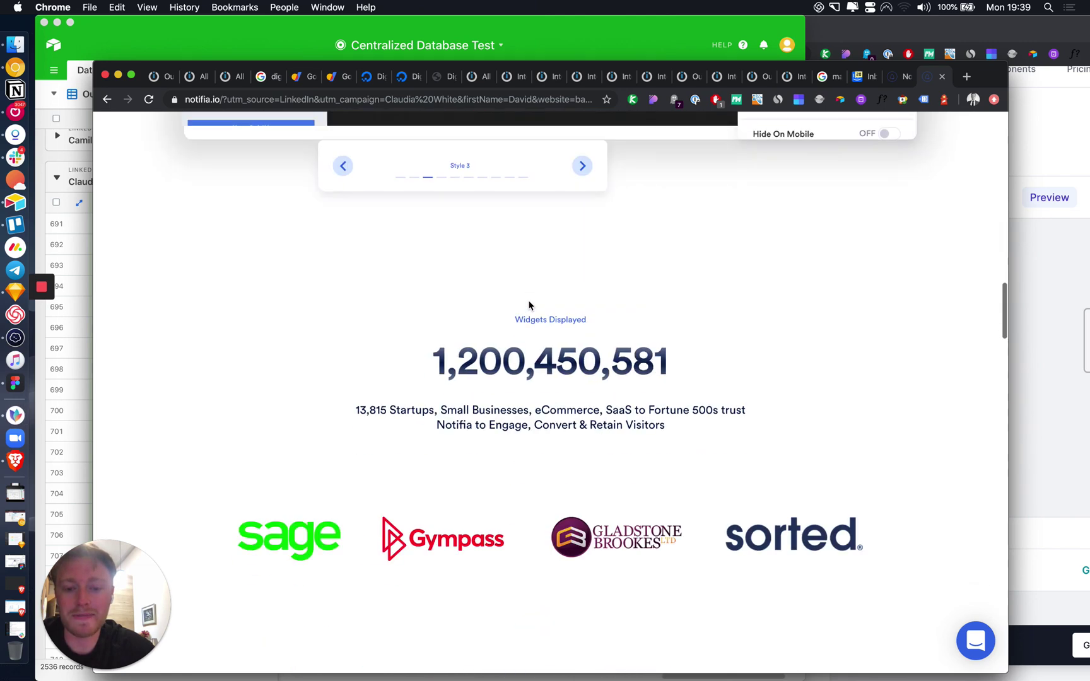
{"action": "scroll", "coordinate": [529, 305], "scroll_direction": "up", "scroll_amount": 7}
{"action": "left_click", "coordinate": [586, 634]}
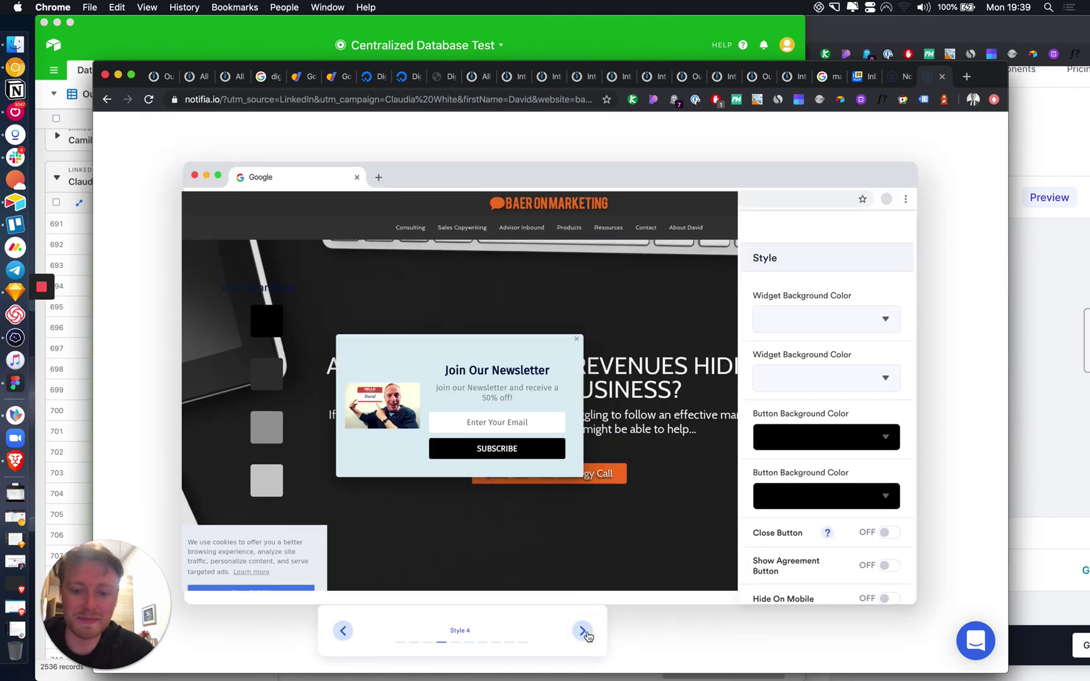
{"action": "left_click", "coordinate": [585, 634]}
{"action": "left_click", "coordinate": [585, 634]}
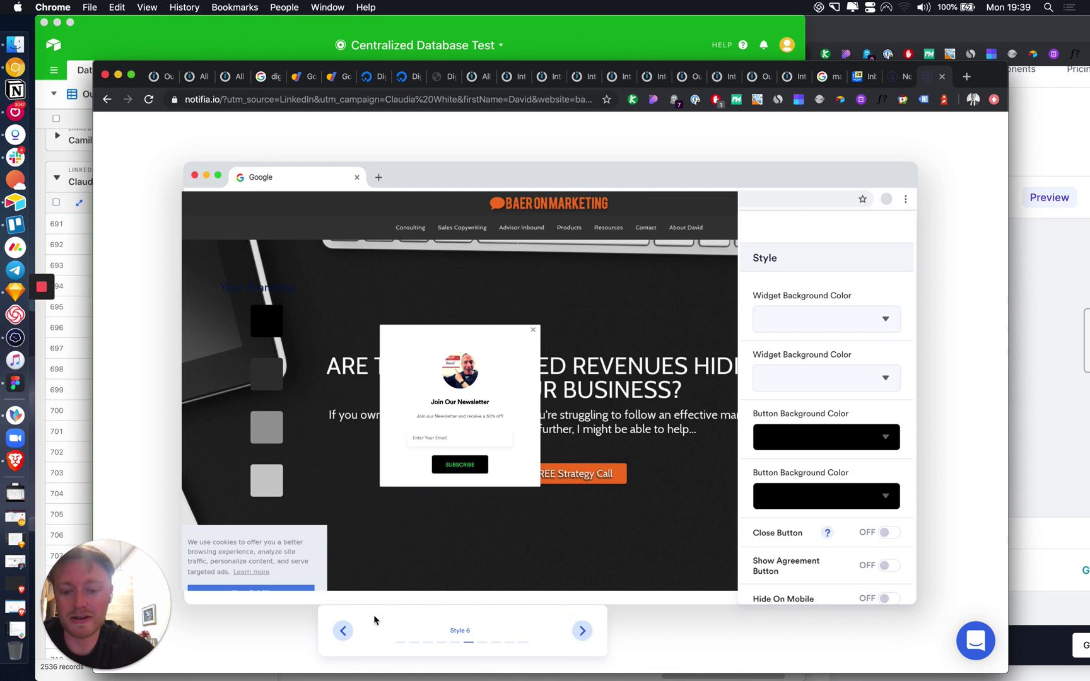
{"action": "left_click", "coordinate": [343, 633]}
{"action": "left_click", "coordinate": [343, 634]}
{"action": "left_click", "coordinate": [343, 632]}
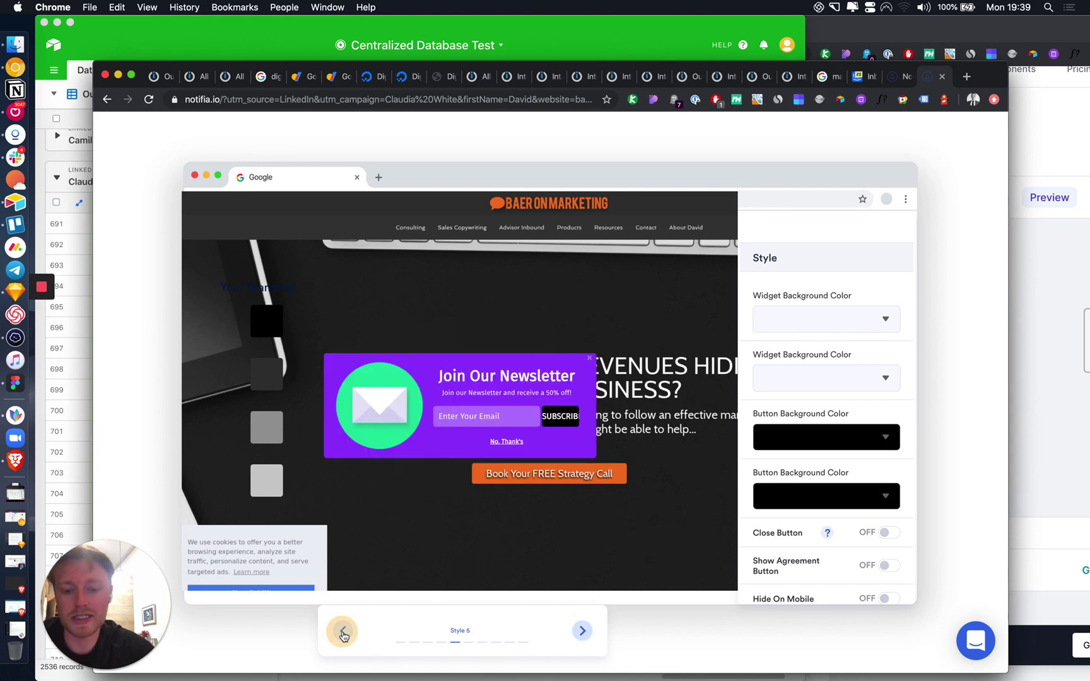
{"action": "left_click", "coordinate": [343, 633]}
{"action": "left_click", "coordinate": [343, 633]}
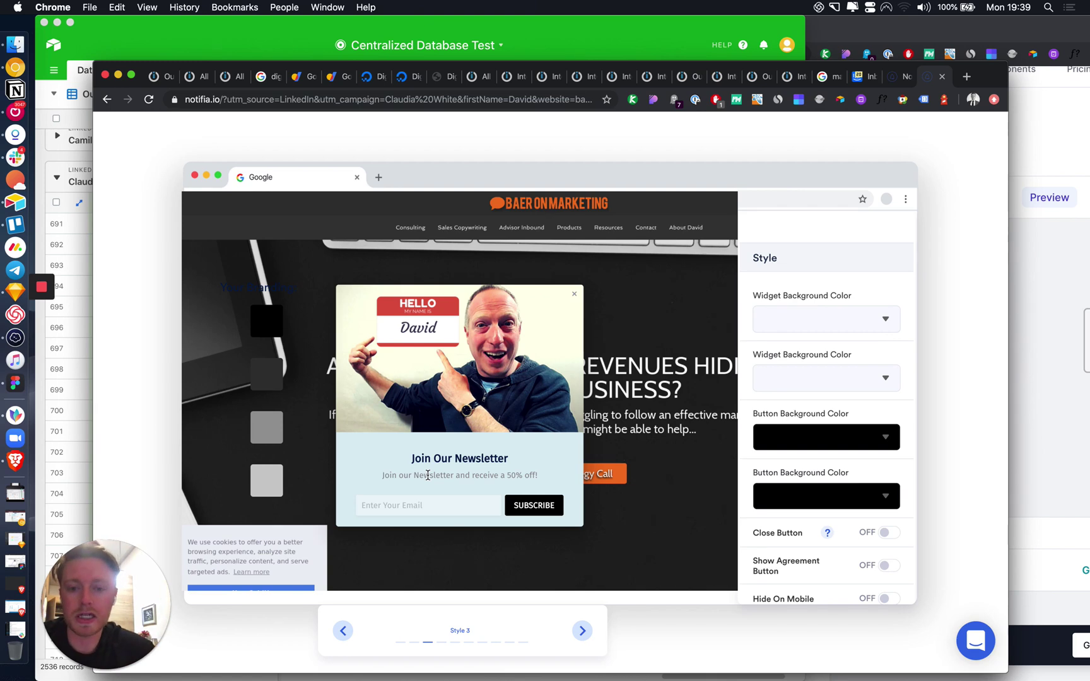
Step: Scroll up to the '30+ Growth Widgets' hero showing the Start Trial field prefilled with the website
{"action": "scroll", "coordinate": [519, 399], "scroll_direction": "up", "scroll_amount": 2}
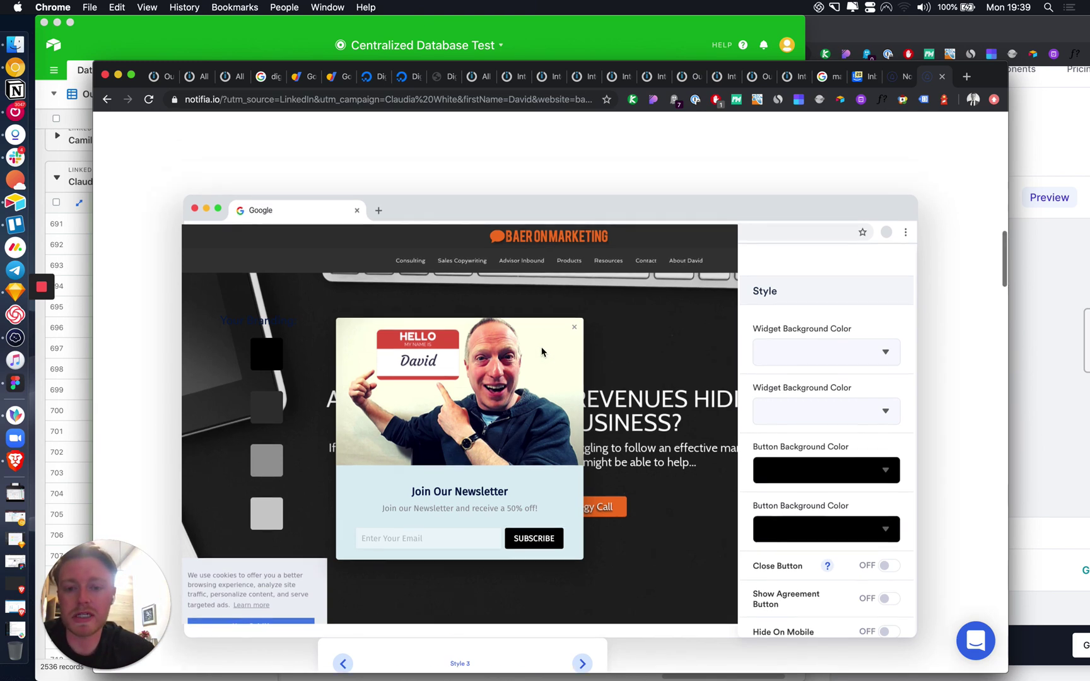
{"action": "scroll", "coordinate": [574, 340], "scroll_direction": "up", "scroll_amount": 10}
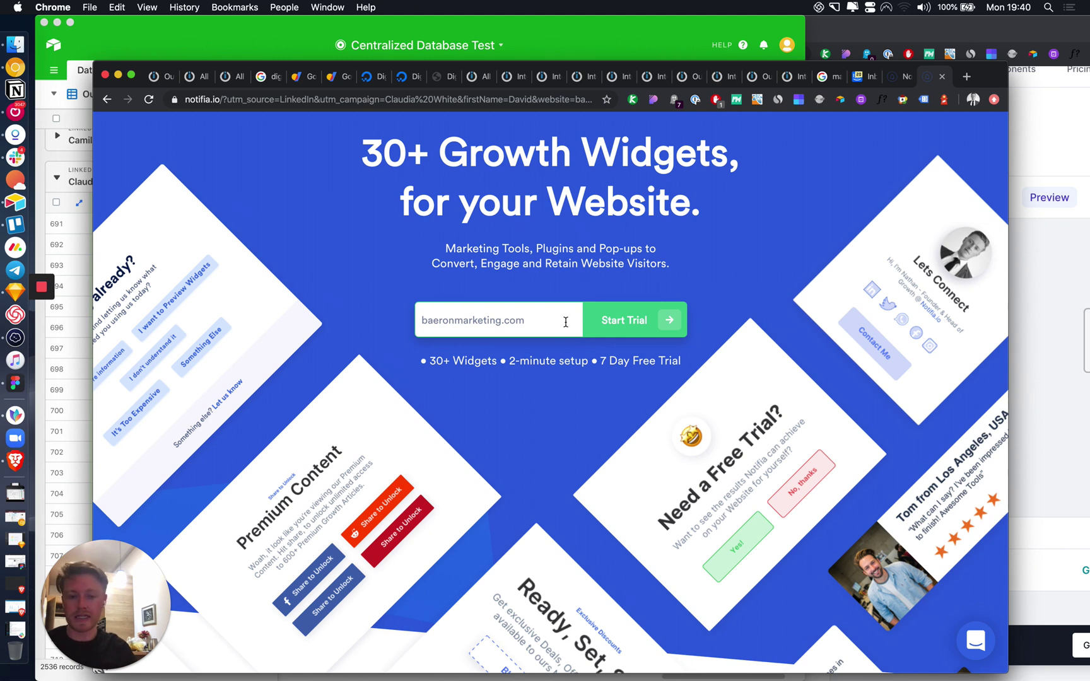
{"action": "left_click_drag", "start_coordinate": [491, 99], "coordinate": [726, 101]}
{"action": "left_click", "coordinate": [867, 231]}
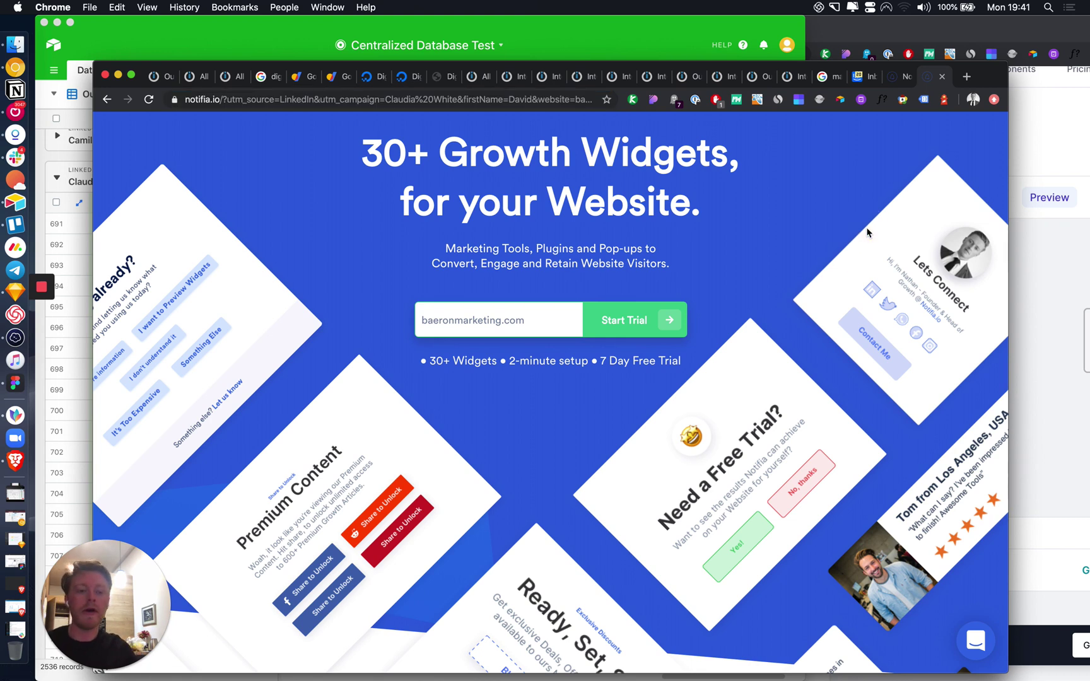